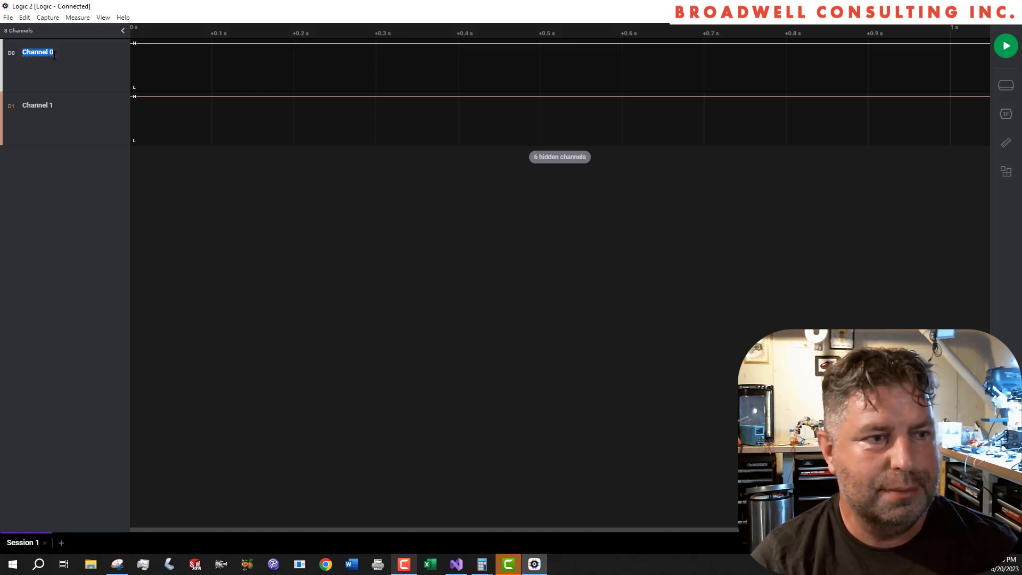
- Rename channel D0 as UART CMD and channel D1 as UART RESP
type("UART CMD")
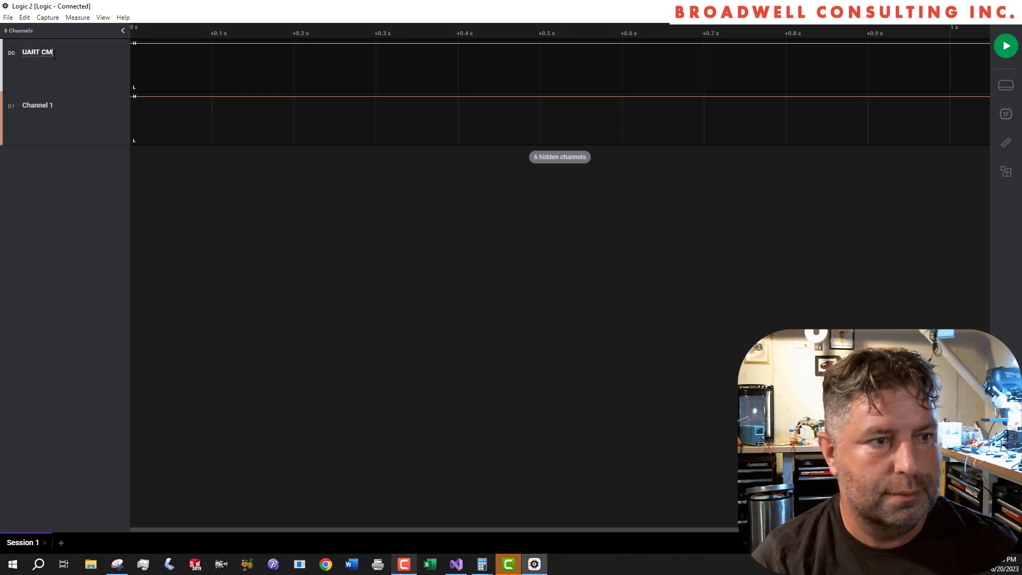
left_click(46, 104)
type("UART RESP")
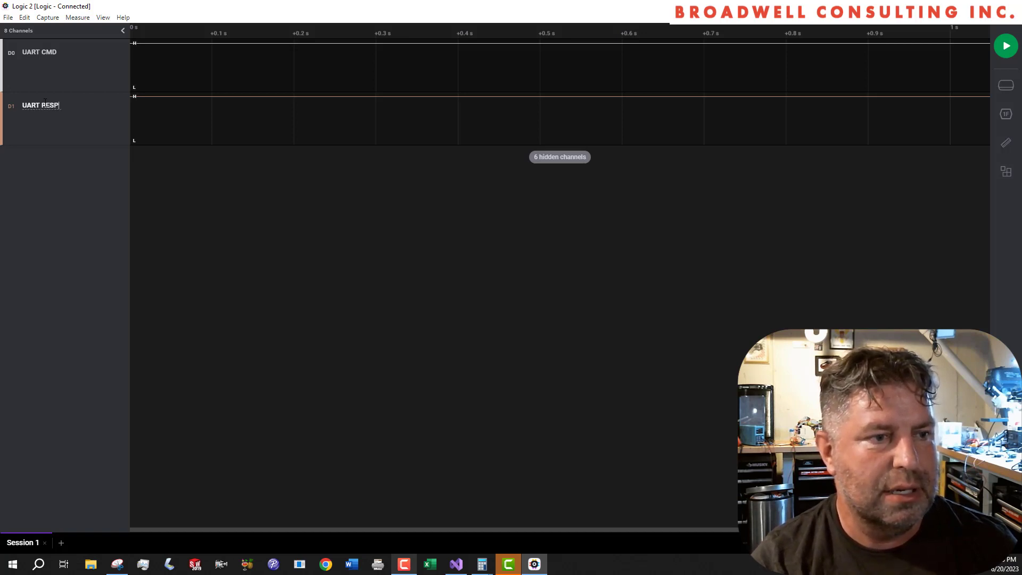
key("Return")
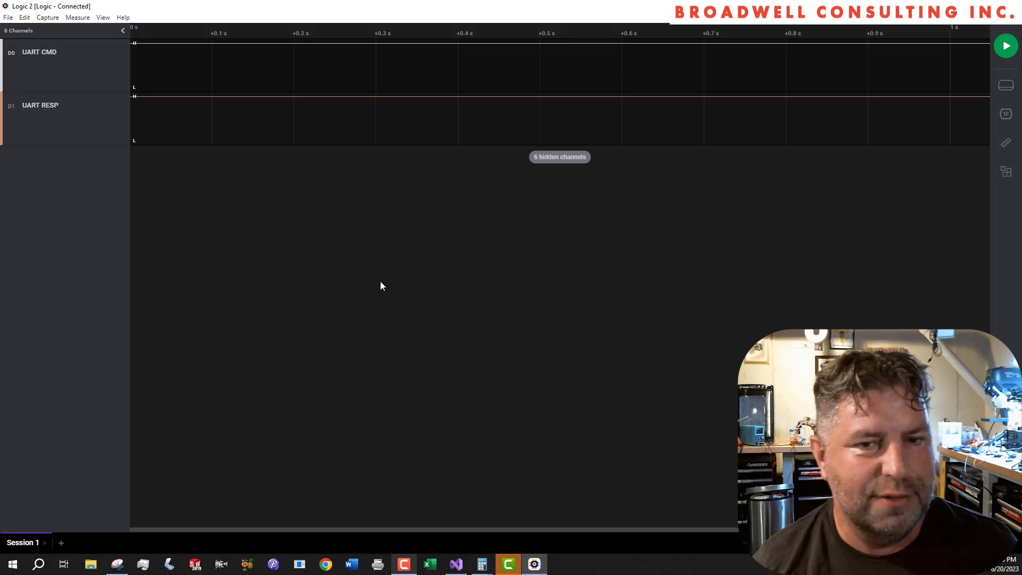
- Add an Async Serial analyzer with UART CMD as its input channel, keeping the other settings at their defaults
left_click(1006, 113)
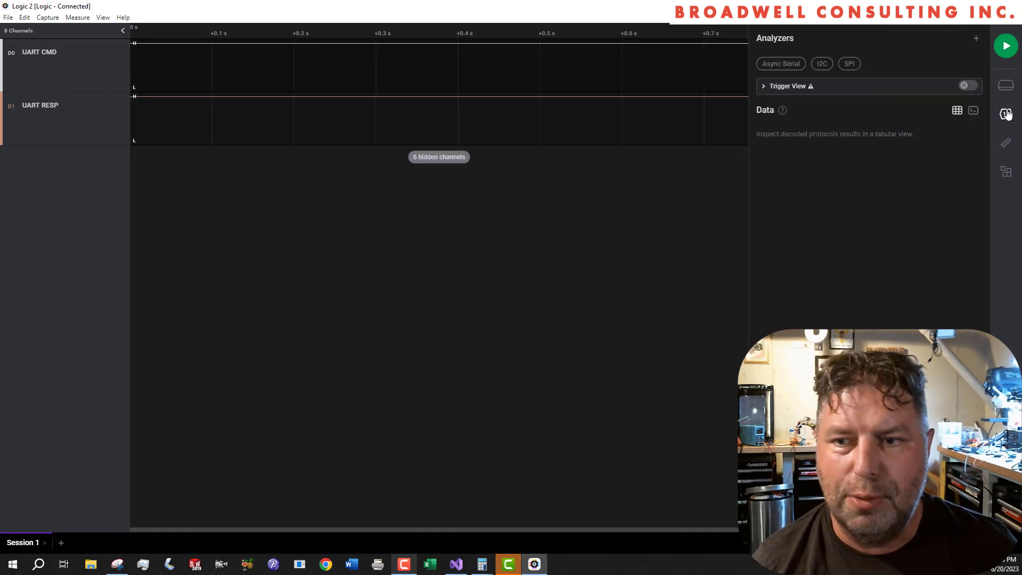
left_click(781, 64)
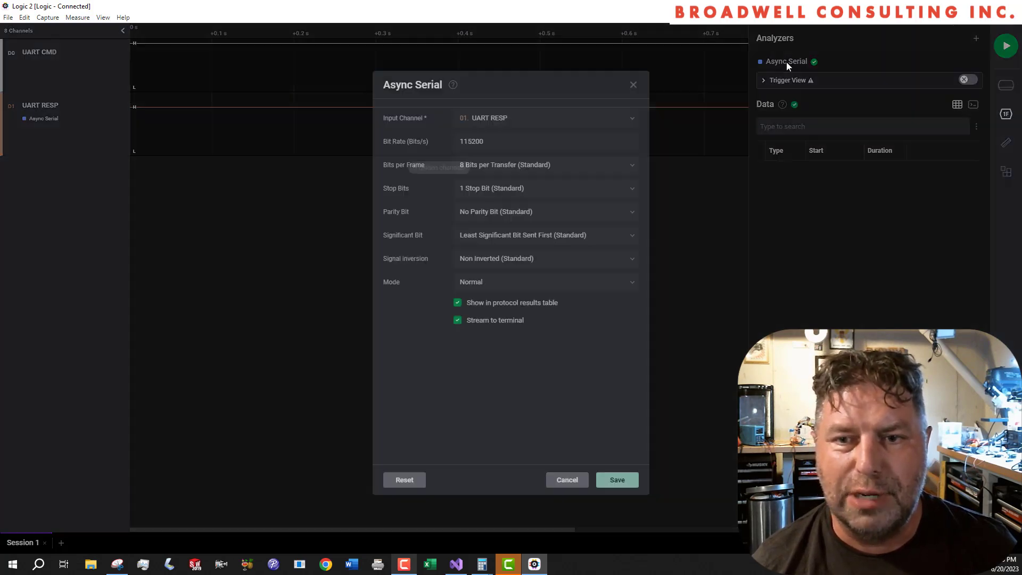
left_click(527, 128)
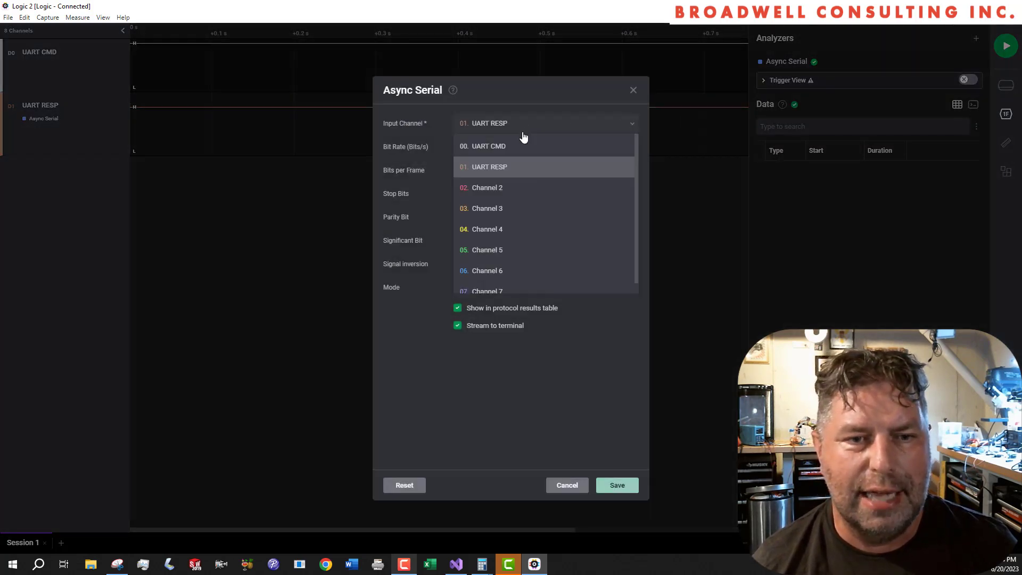
left_click(514, 149)
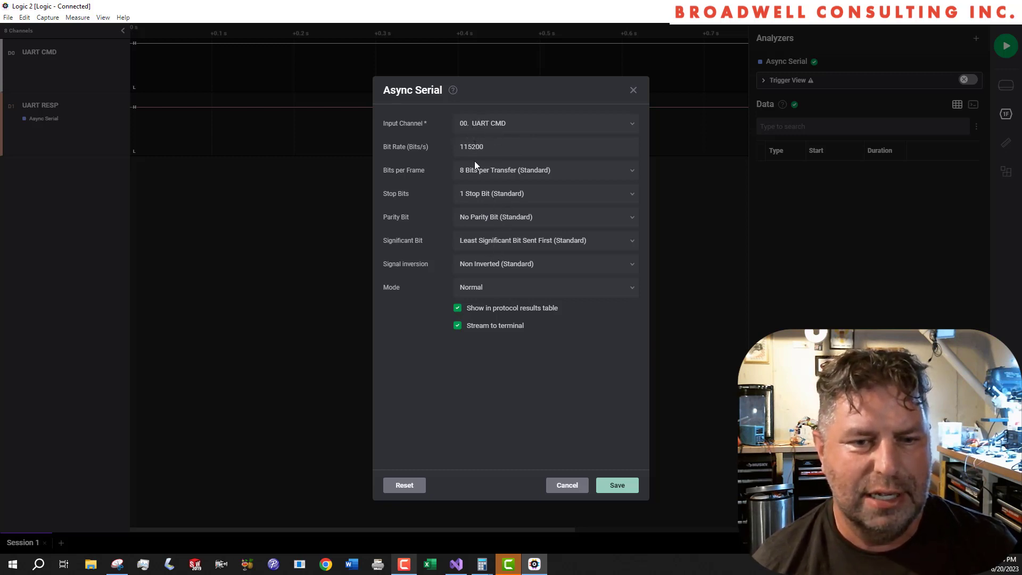
left_click(617, 485)
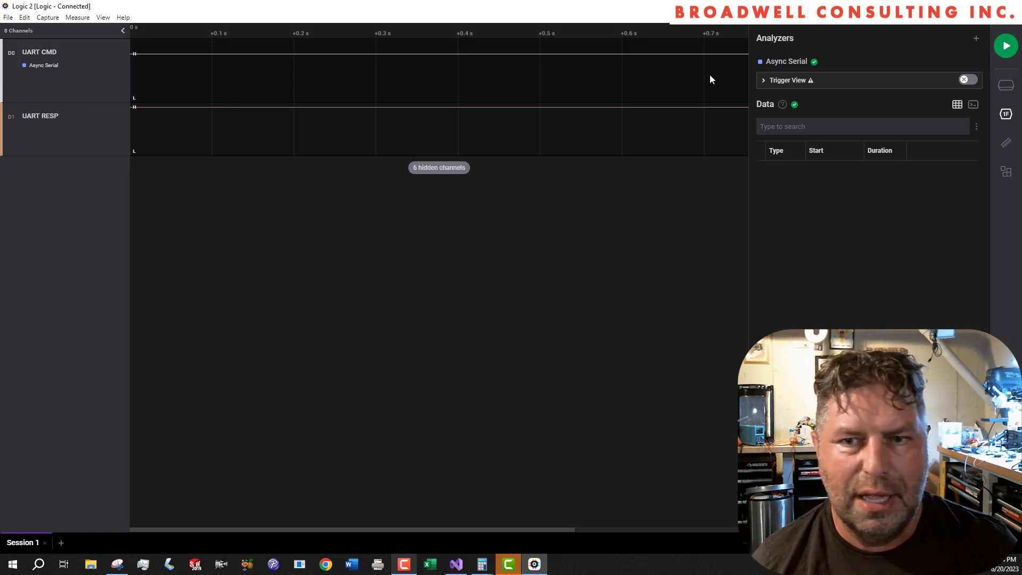
- Add a second Async Serial analyzer with UART RESP as its input channel, keeping the other settings at their defaults
left_click(976, 39)
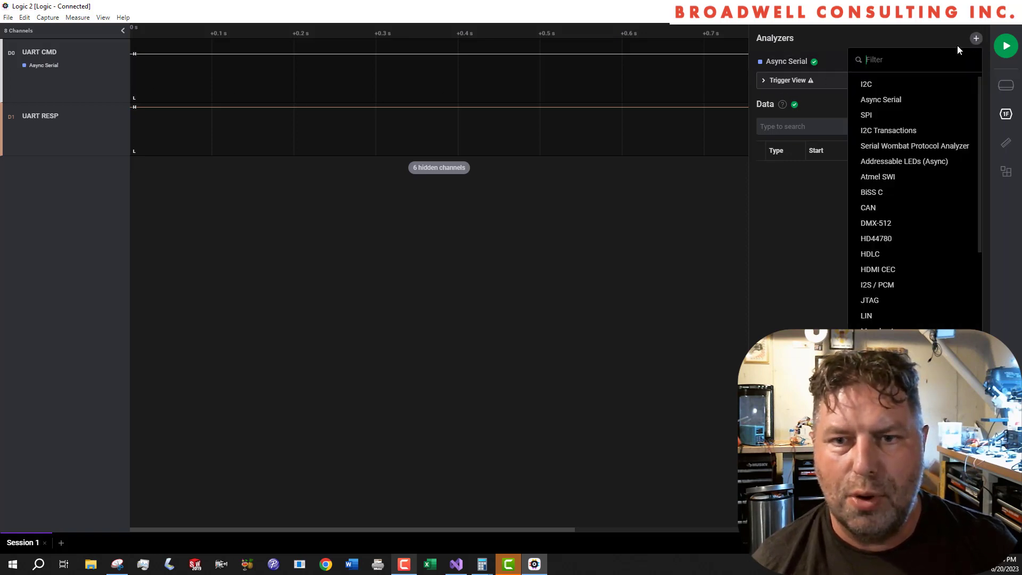
left_click(880, 99)
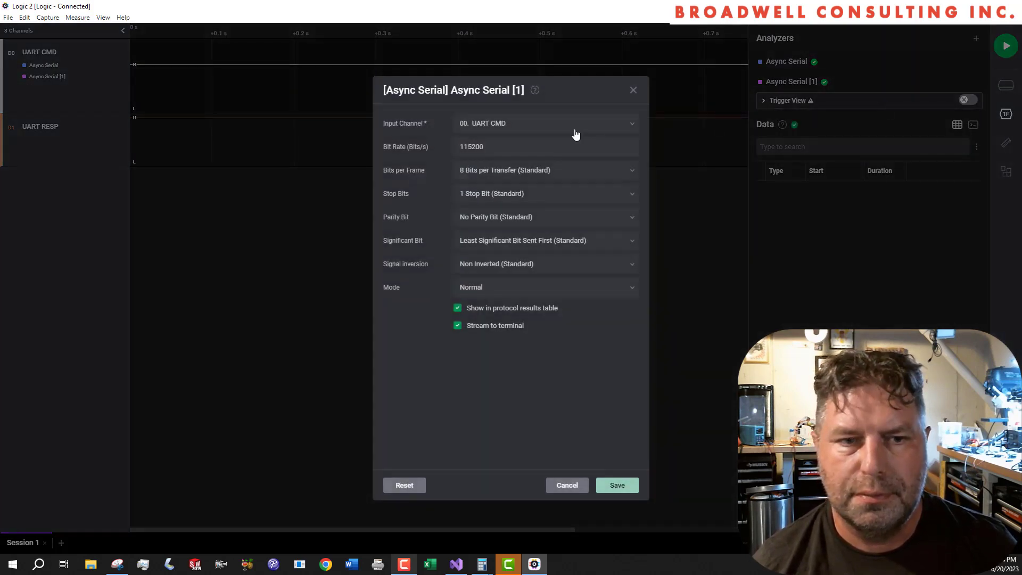
left_click(570, 130)
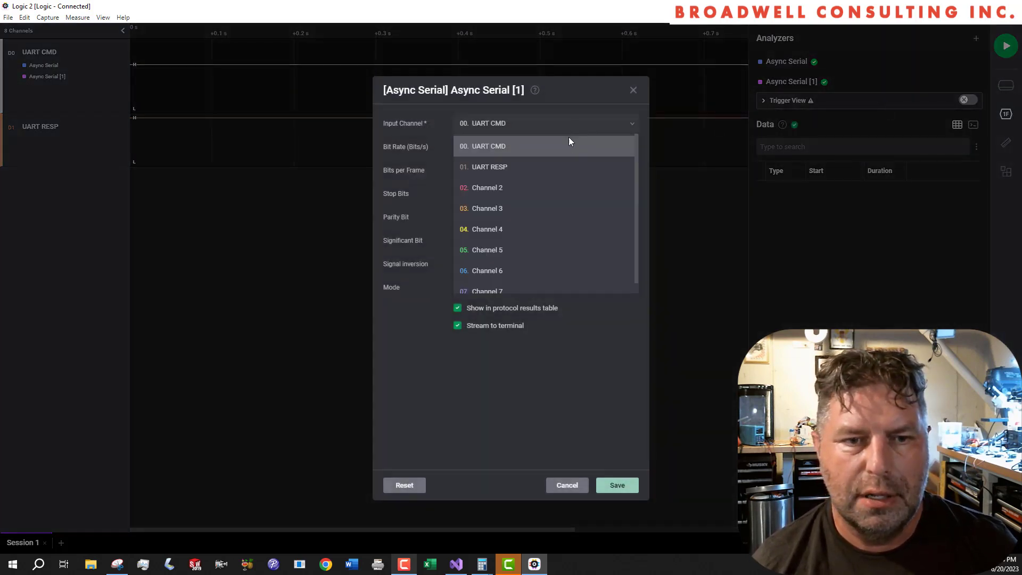
left_click(559, 168)
left_click(605, 484)
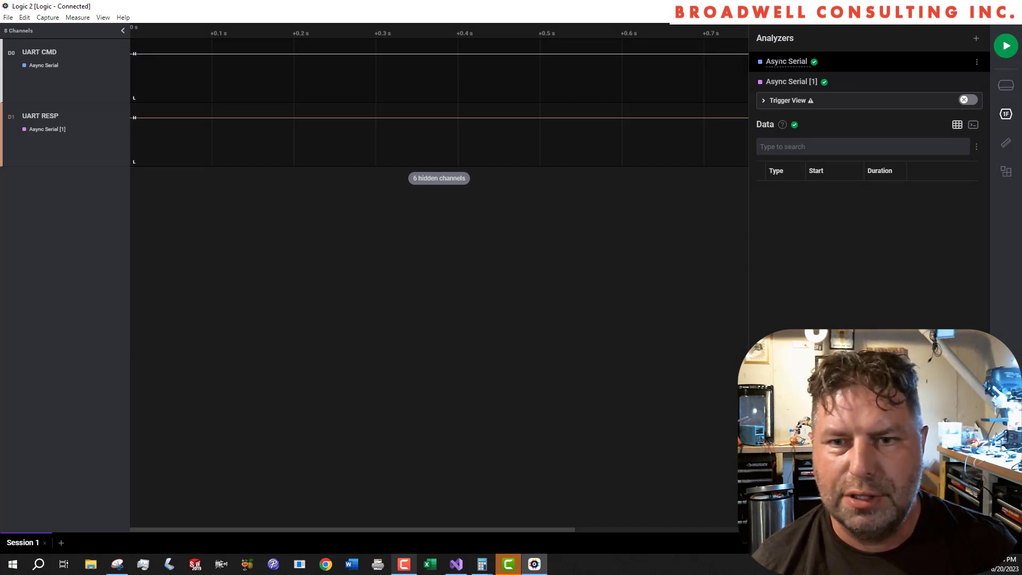
- Rename the Async Serial analyzer on the UART CMD channel as CMD DECODER
double_click(778, 61)
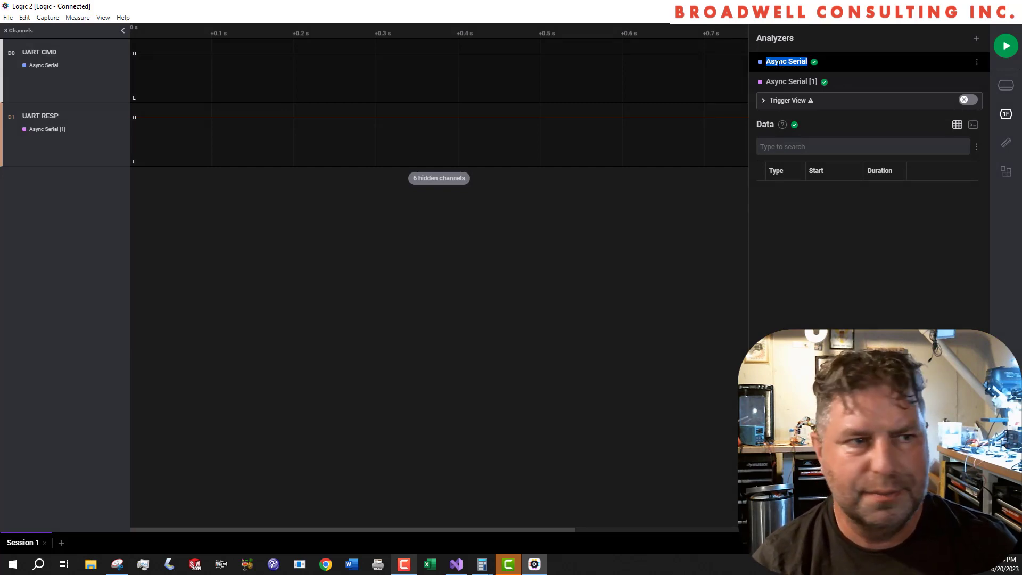
type("CMD D")
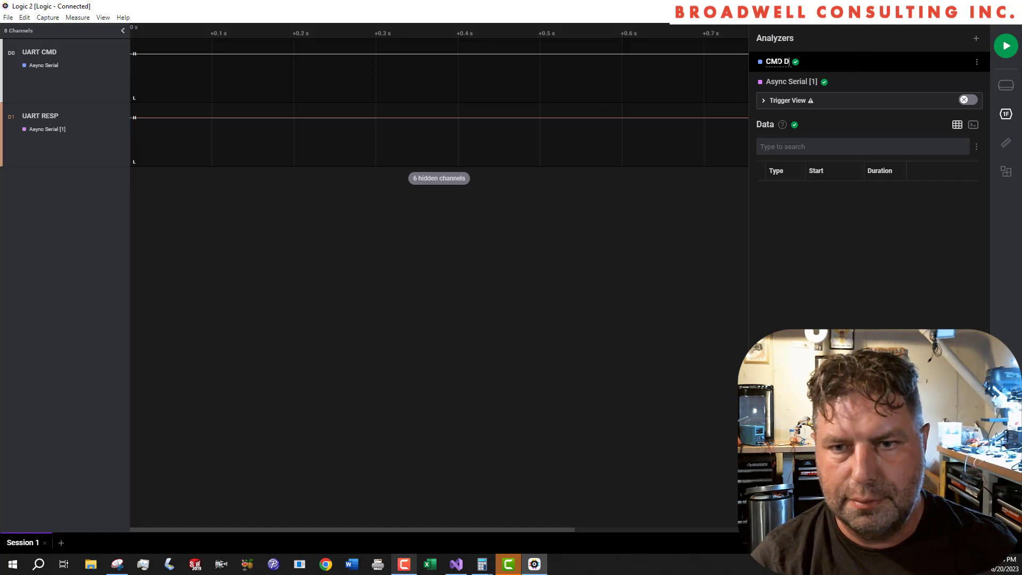
type("ECODER")
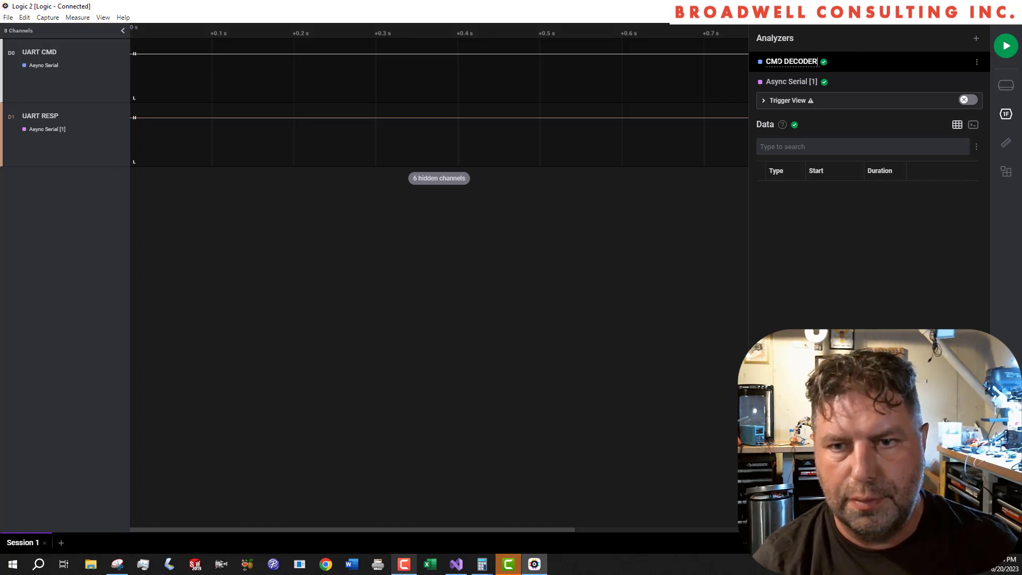
- Rename the Async Serial analyzer on the UART RESP channel as RSP DECODER
double_click(791, 81)
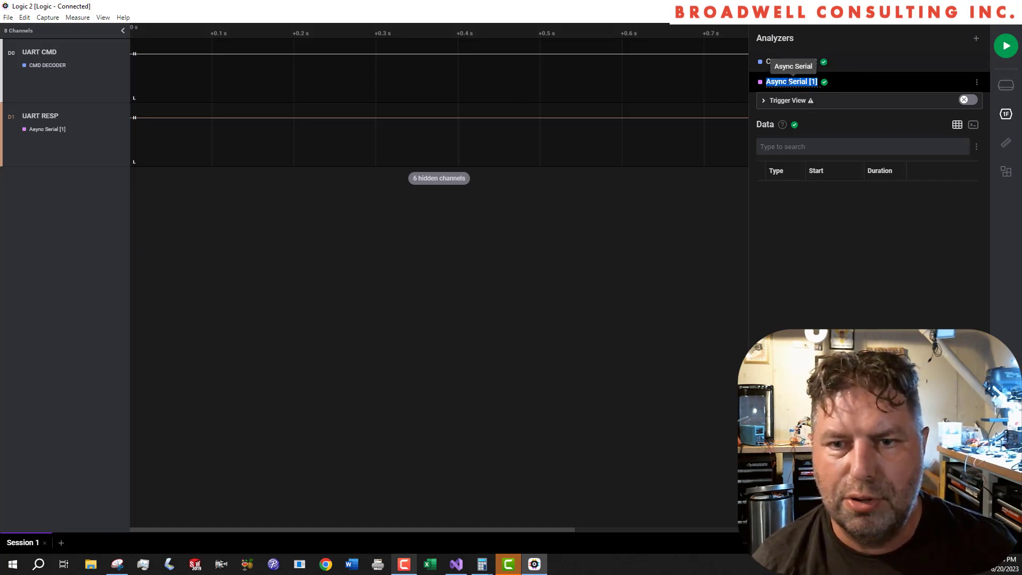
type("RE")
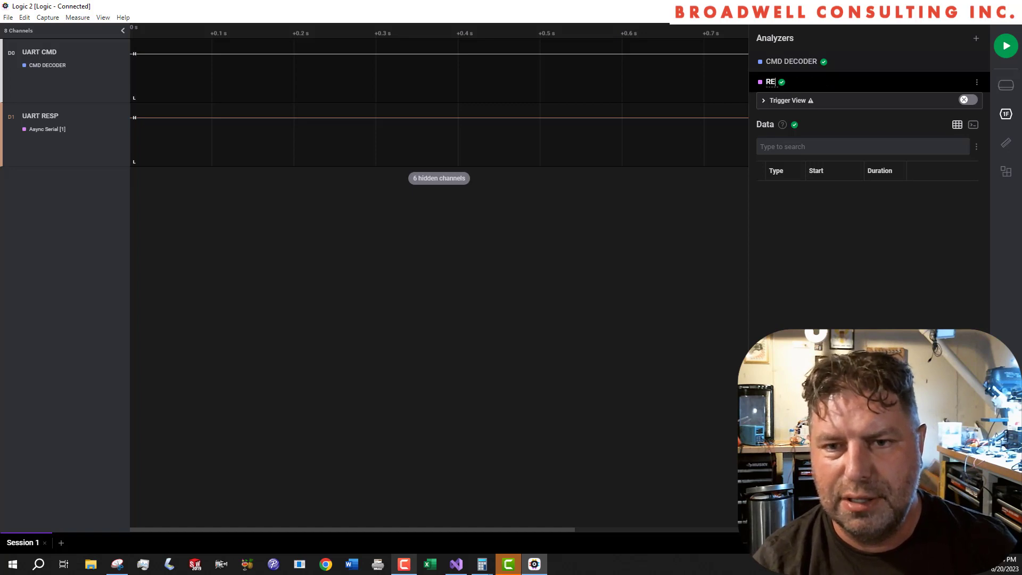
key("BackSpace")
type("SP De")
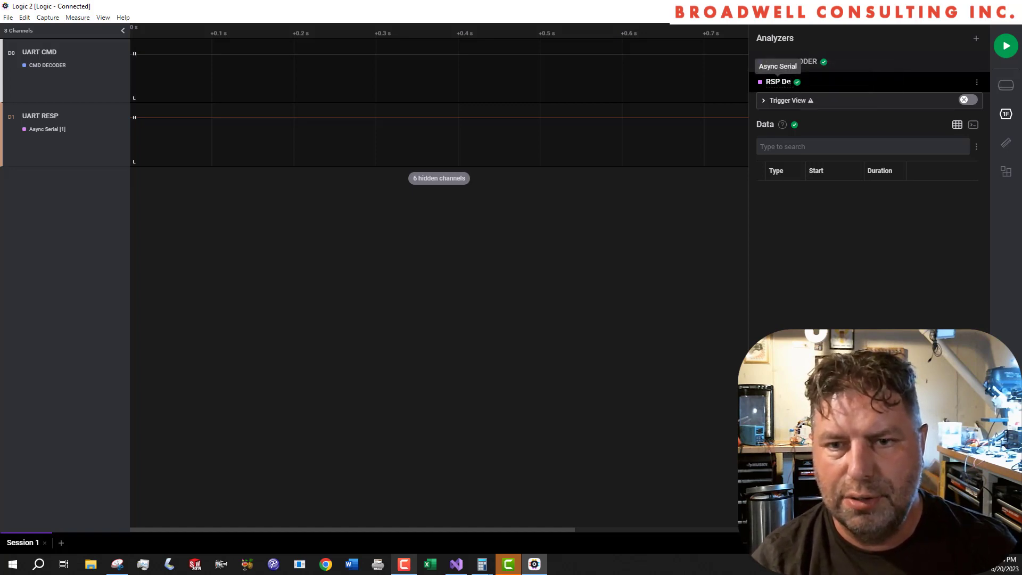
type("ECODER")
key("Return")
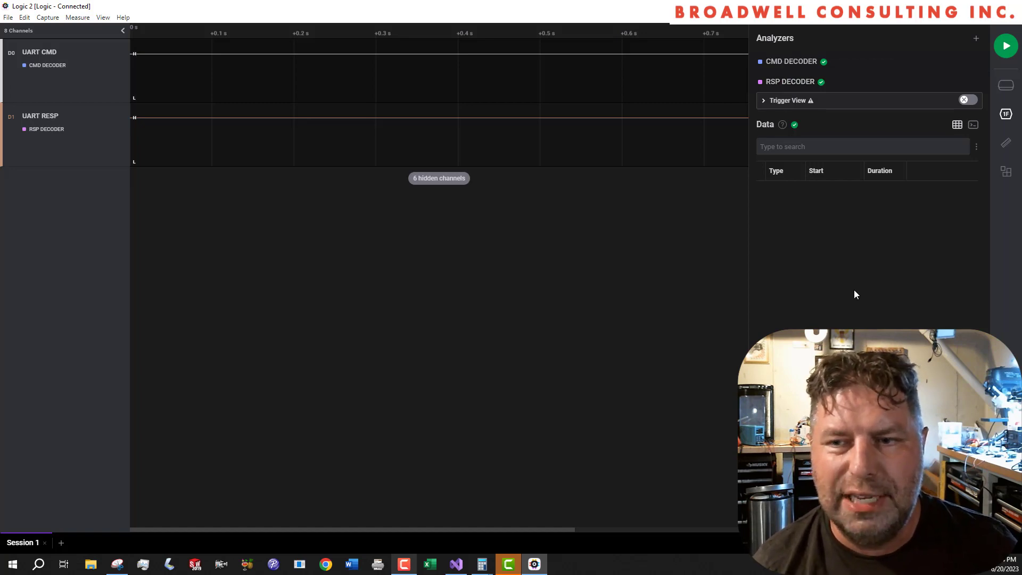
- Add a Serial Wombat Protocol Analyzer with CMD DECODER as input analyzer and UART COMMAND as the Serial Wombat interface
left_click(1011, 115)
left_click(1011, 114)
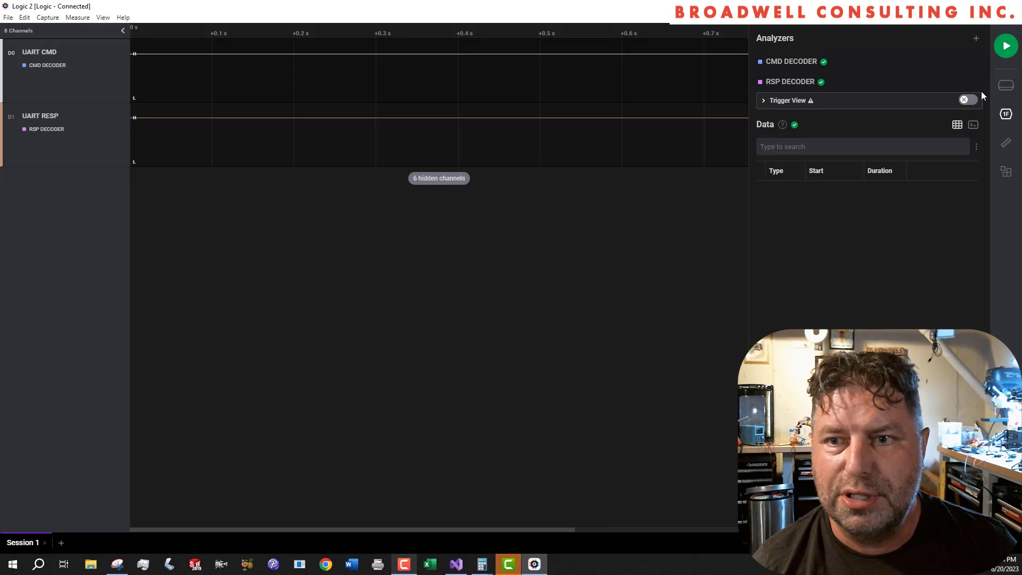
left_click(975, 39)
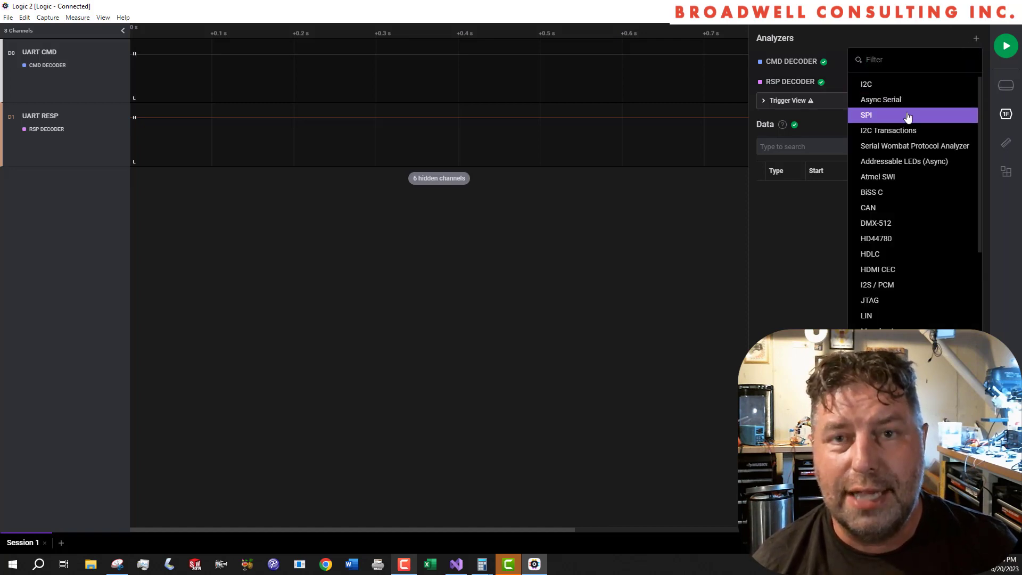
left_click(926, 148)
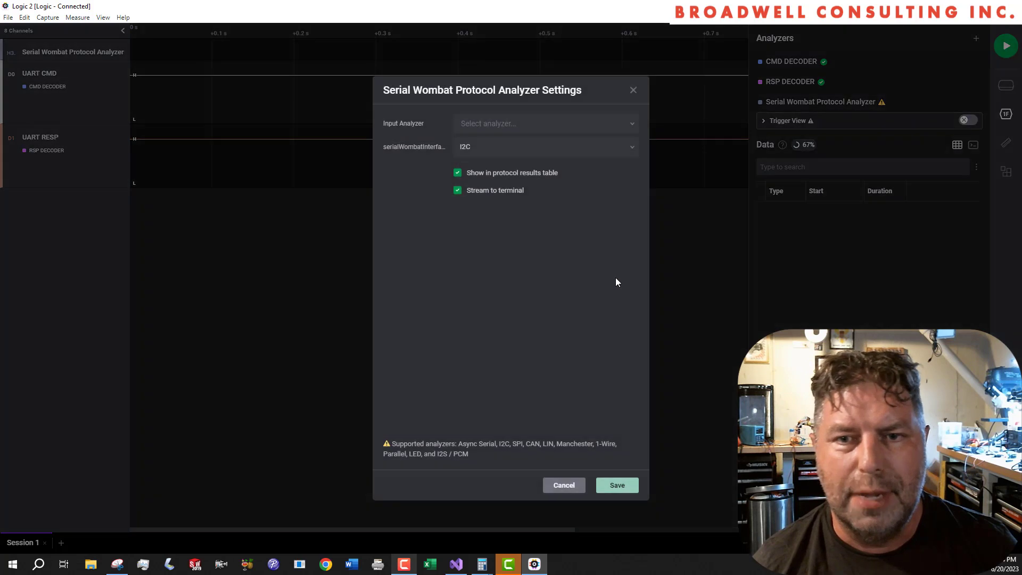
left_click(634, 127)
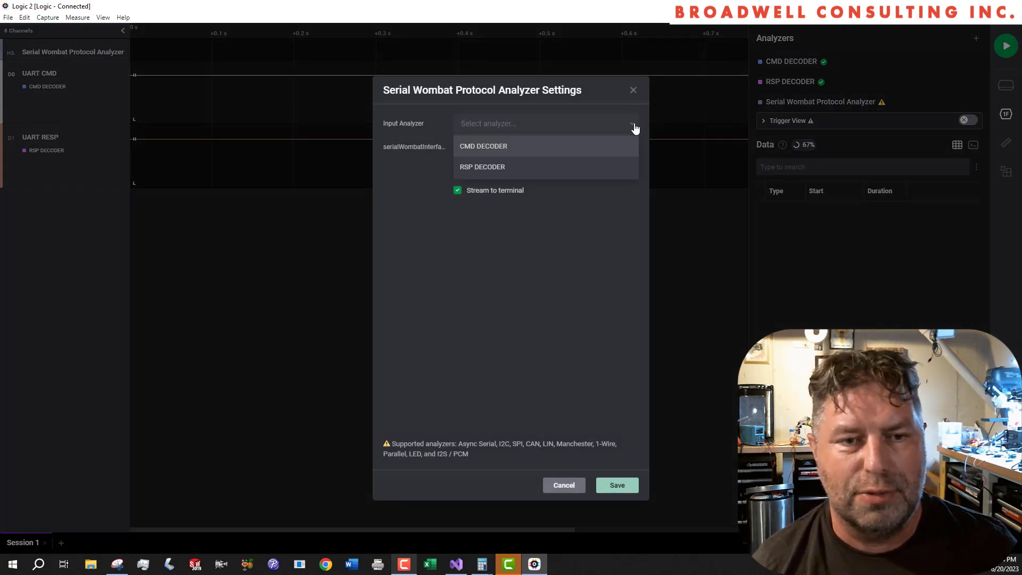
left_click(634, 126)
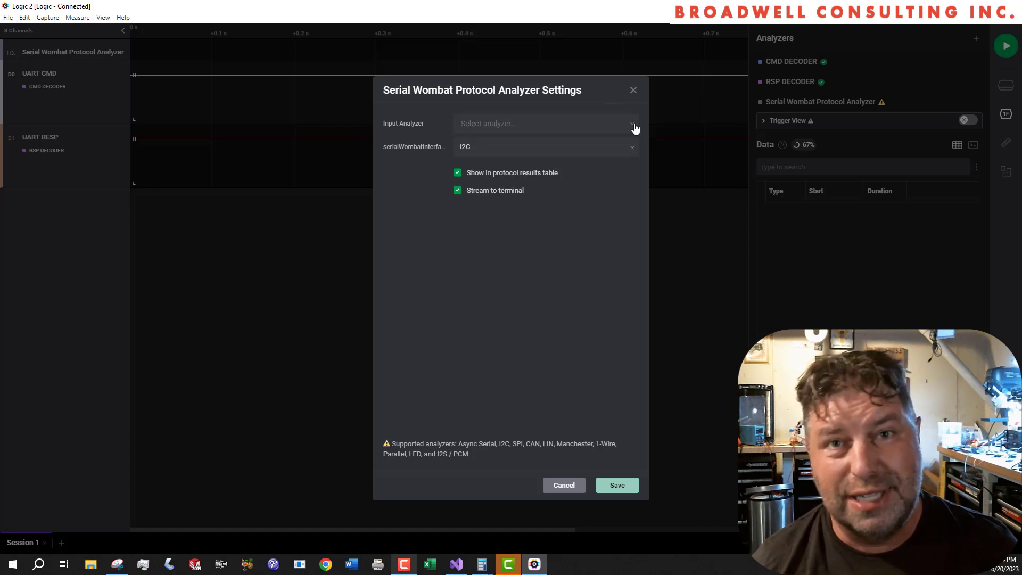
left_click(634, 126)
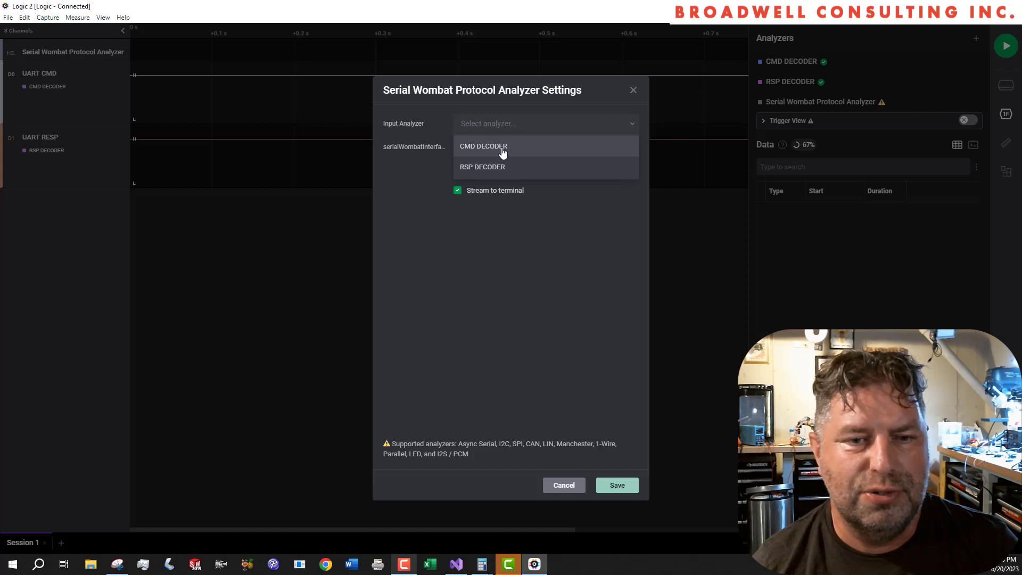
left_click(534, 149)
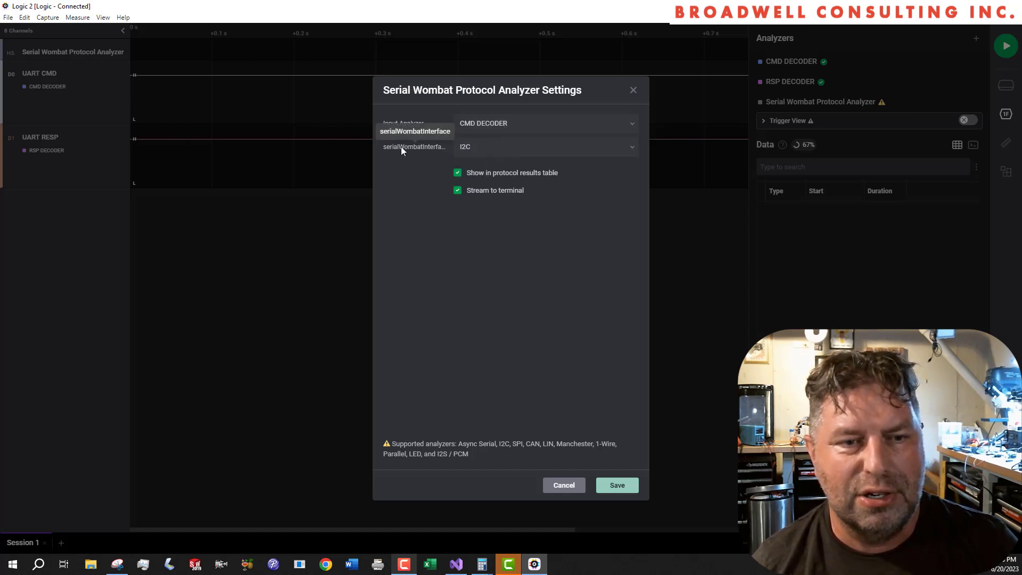
left_click(502, 154)
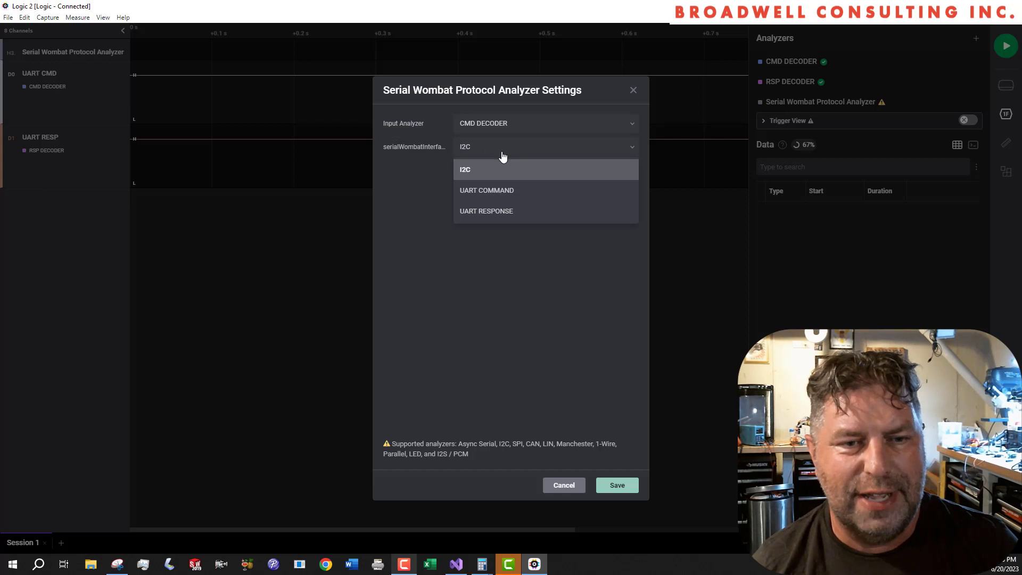
left_click(510, 198)
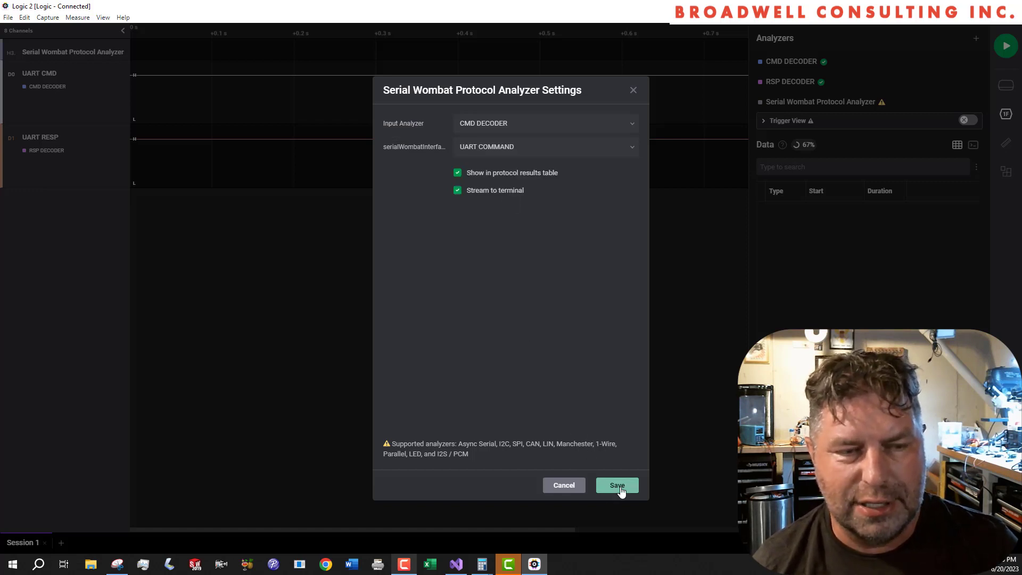
left_click(618, 486)
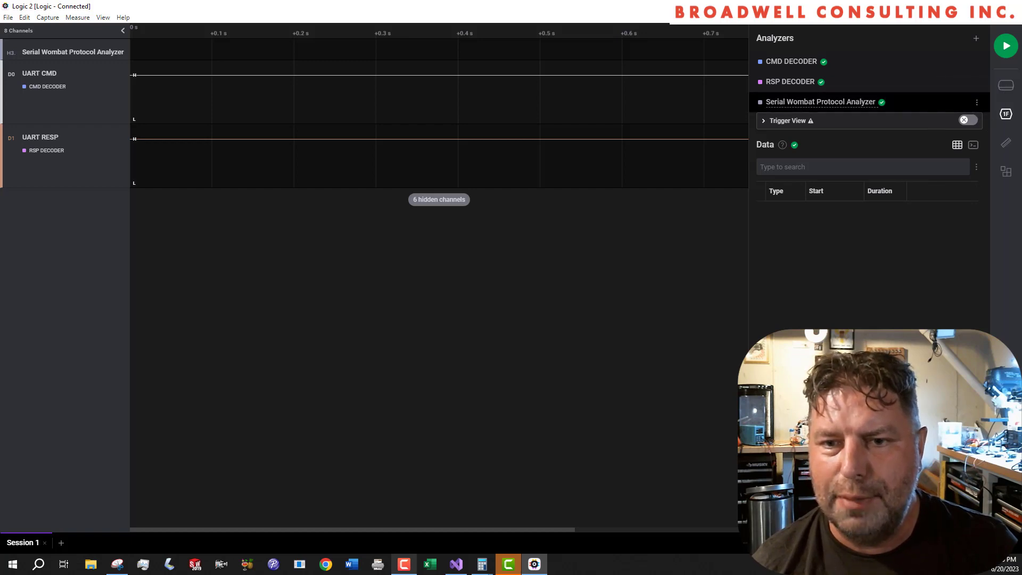
- Rename the Serial Wombat Protocol Analyzer for the command line as SWPA CMD
left_click(821, 102)
type("SWP")
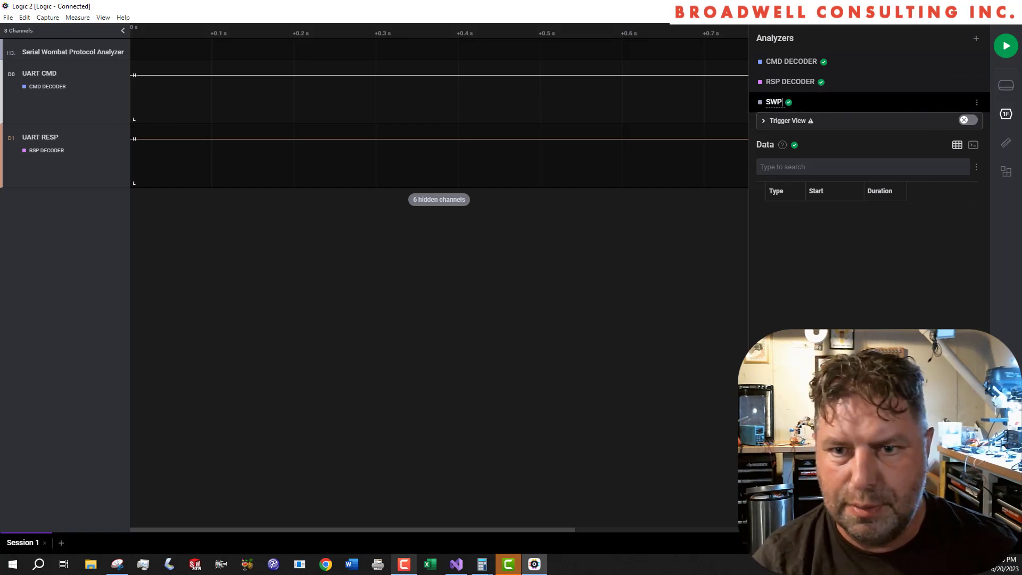
type("A CMD")
key("Return")
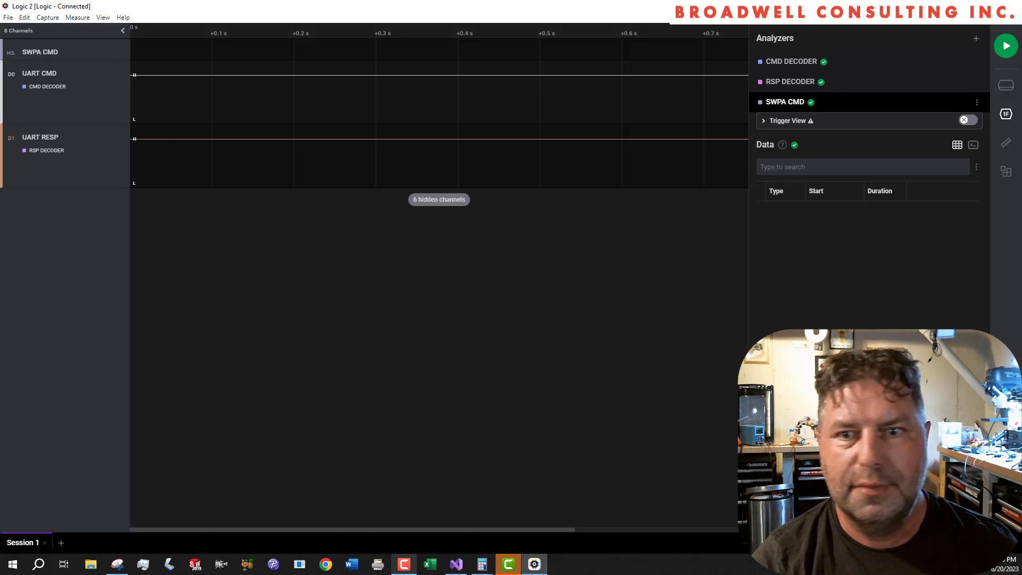
- Add a second Serial Wombat Protocol Analyzer with RSP DECODER as input analyzer and UART RESPONSE as the Serial Wombat interface
left_click(975, 38)
left_click(920, 146)
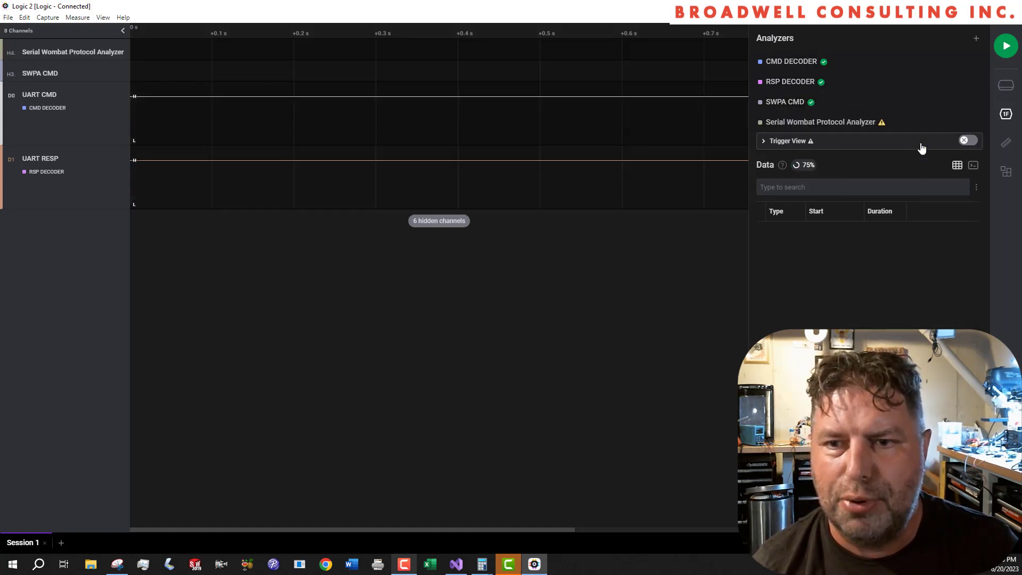
left_click(557, 125)
left_click(531, 173)
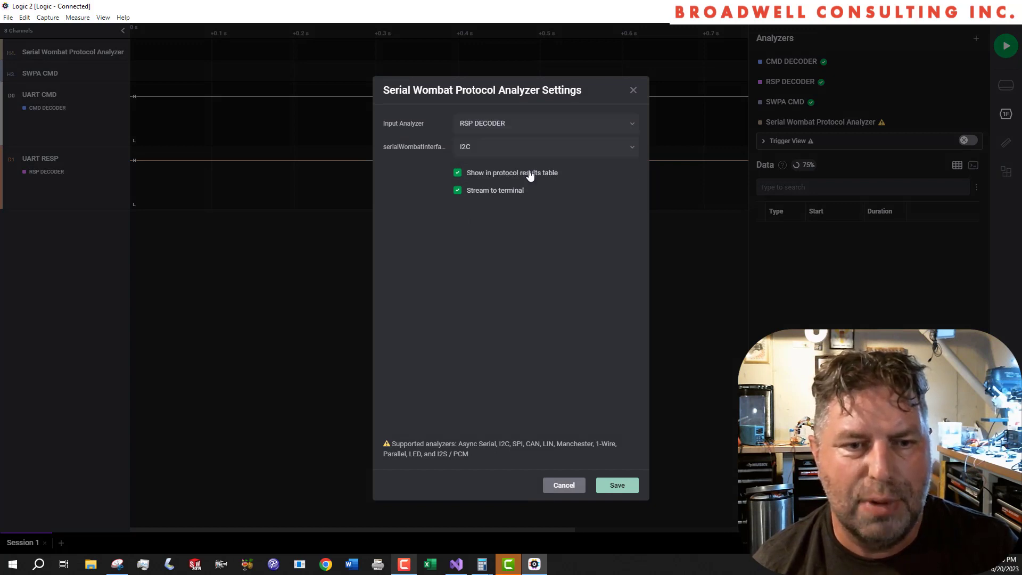
left_click(491, 152)
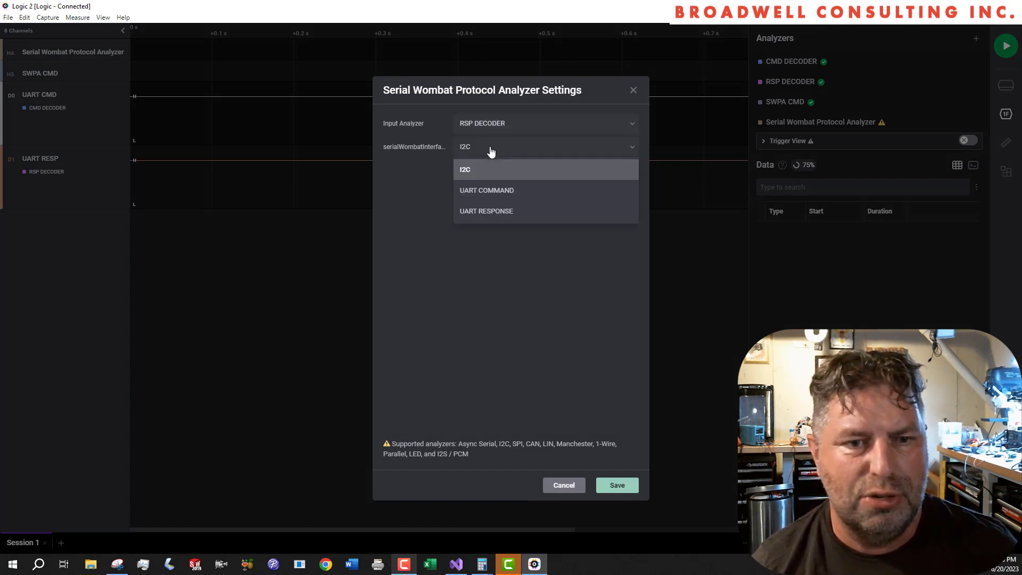
left_click(491, 208)
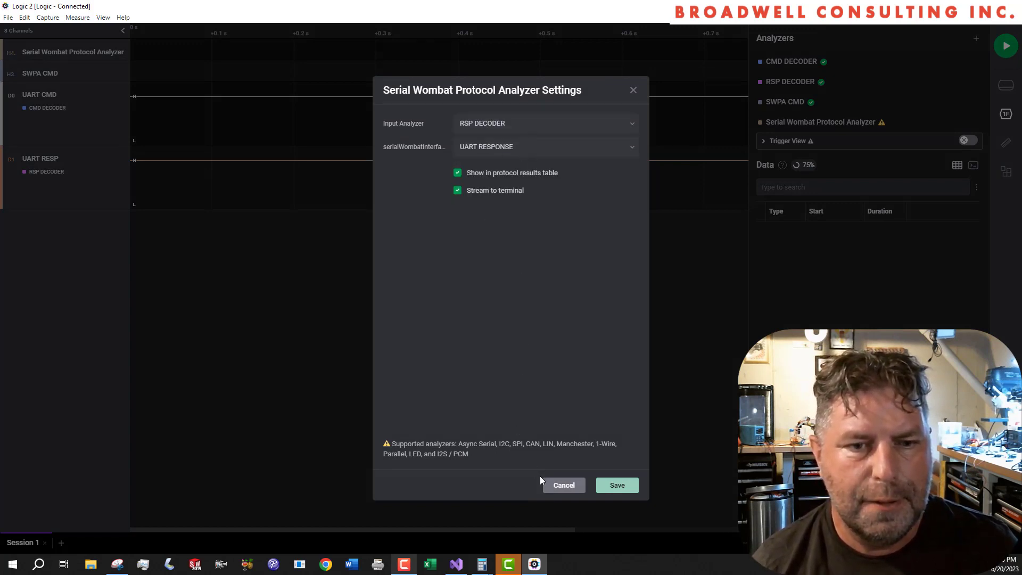
left_click(612, 485)
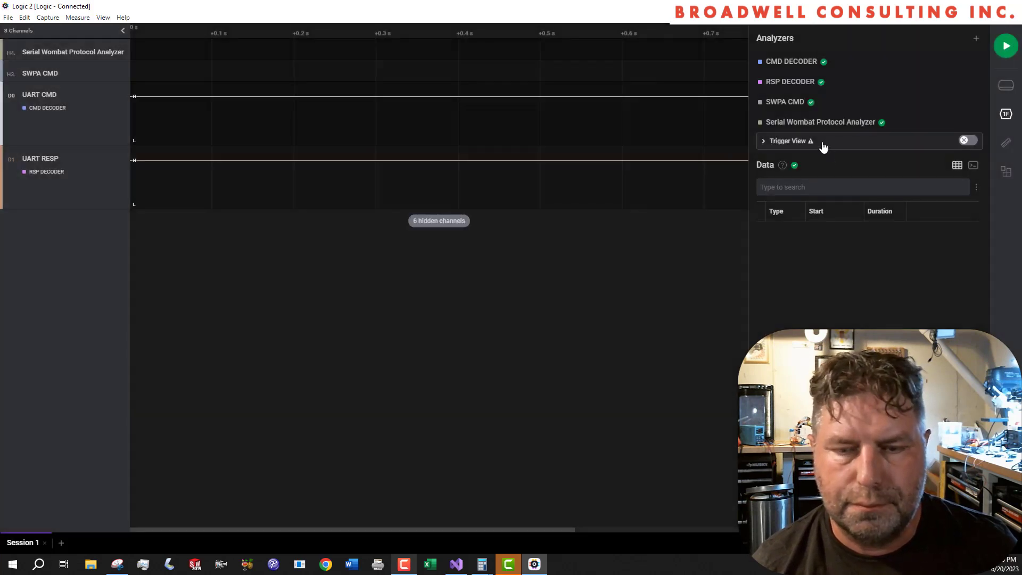
- Rename the new Serial Wombat Protocol Analyzer for the response line as SWPA RSP
double_click(819, 122)
type("SW")
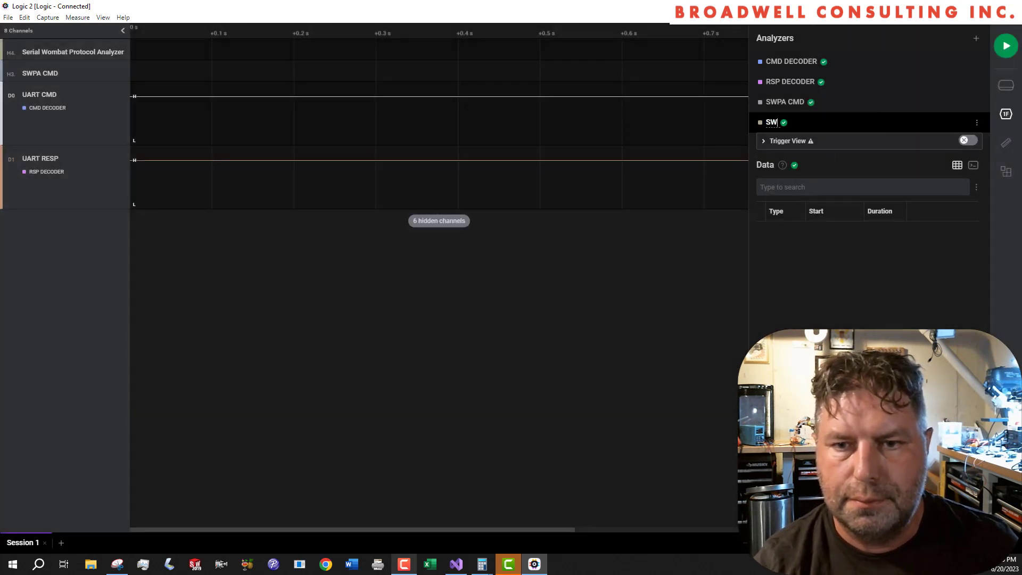
type("PA RSP")
key("Return")
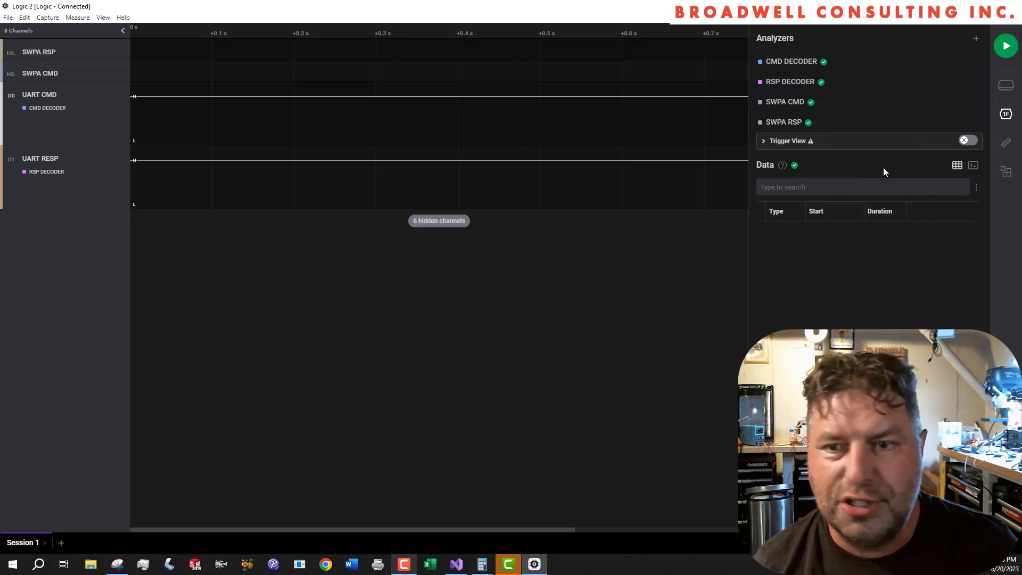
- Start the logic capture, switch to Visual Studio and run the WombatPanelWindowsForms project
left_click(1007, 49)
key("alt+Tab")
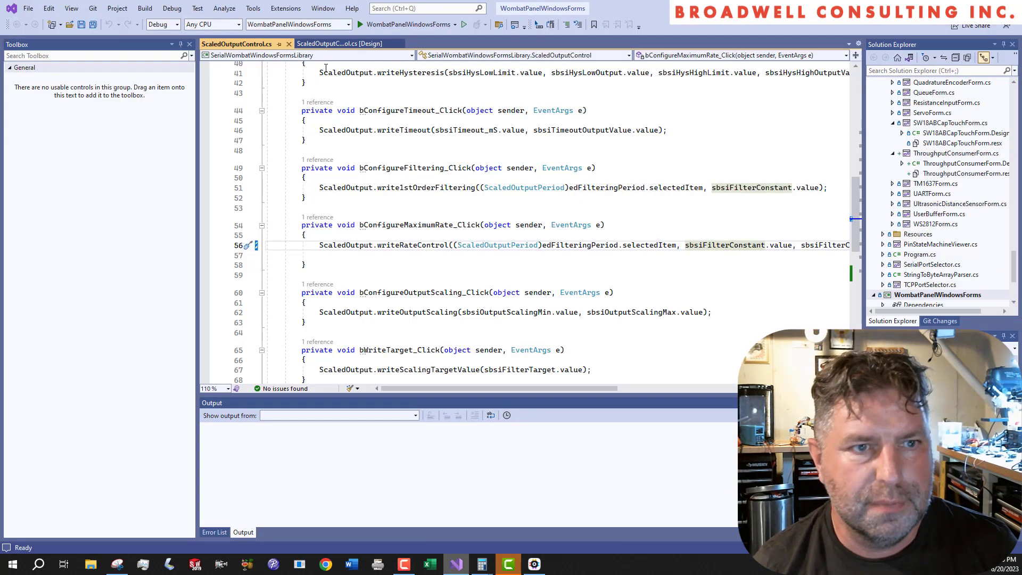
left_click(400, 27)
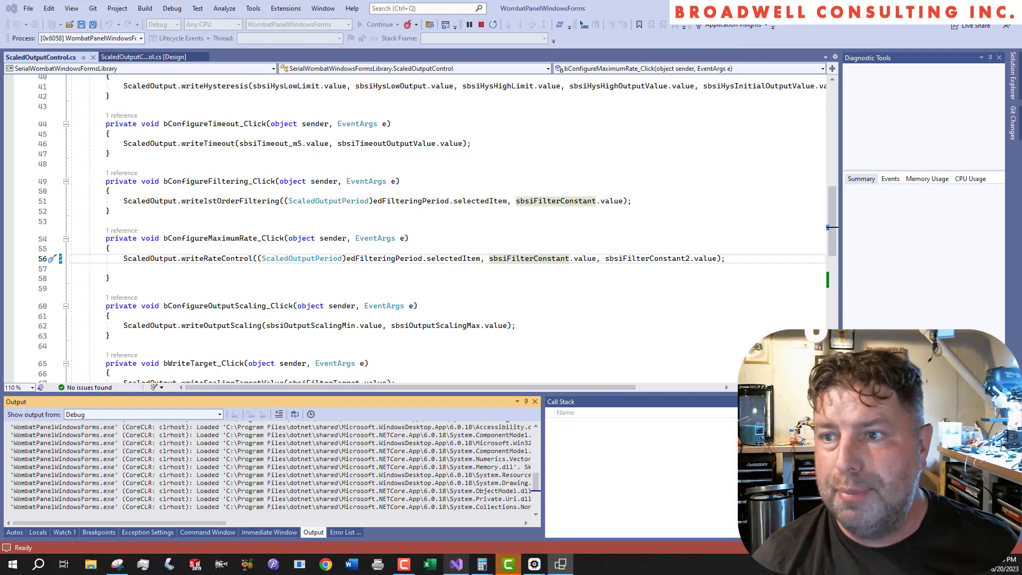
- Connect Wombat Panel to the Serial Wombat on serial port COM6 and review the reported device details
left_click_drag(229, 112, 387, 84)
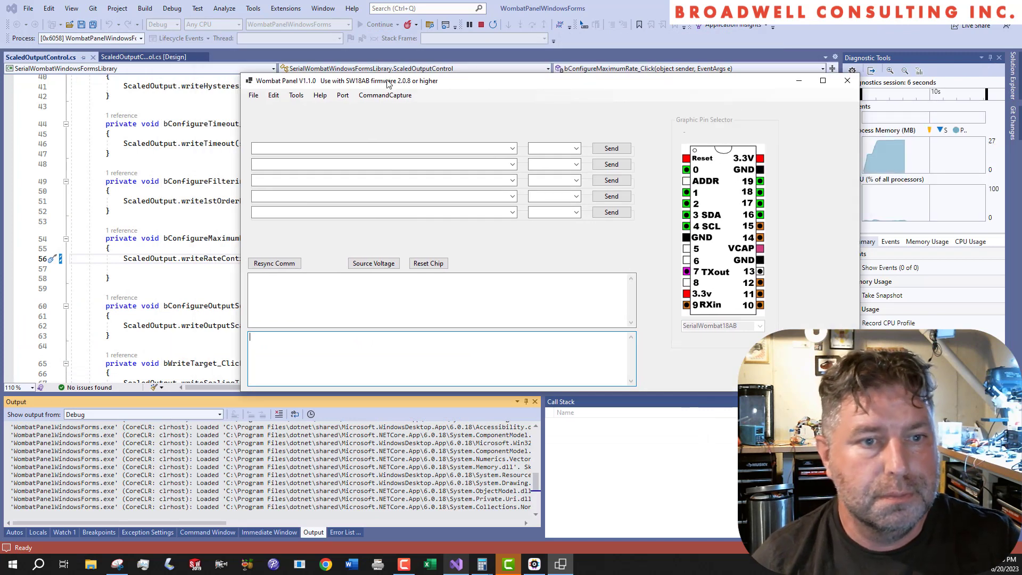
left_click(342, 94)
left_click(384, 95)
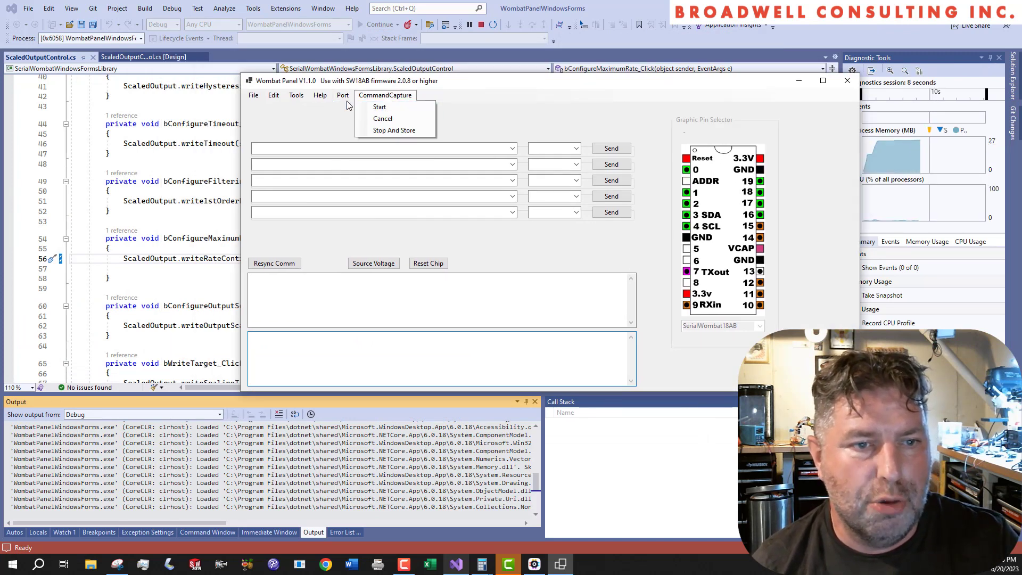
left_click(356, 105)
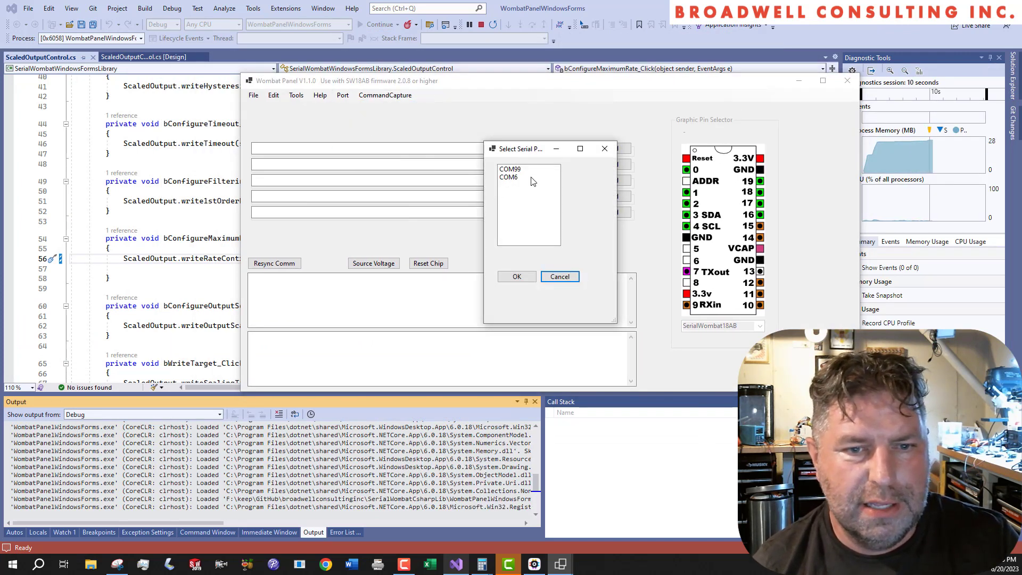
left_click(508, 177)
left_click(517, 277)
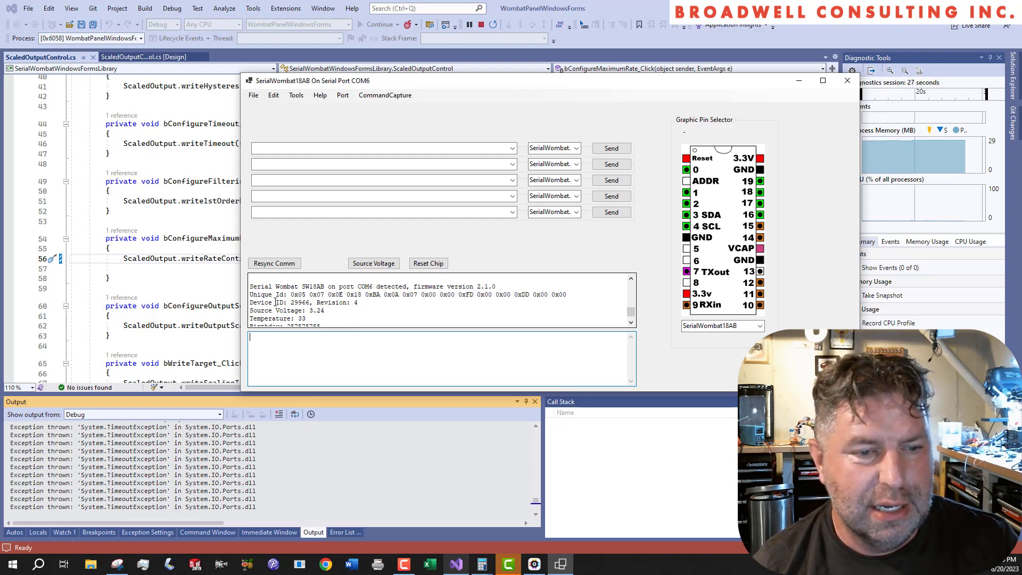
scroll(318, 303, "down", 1)
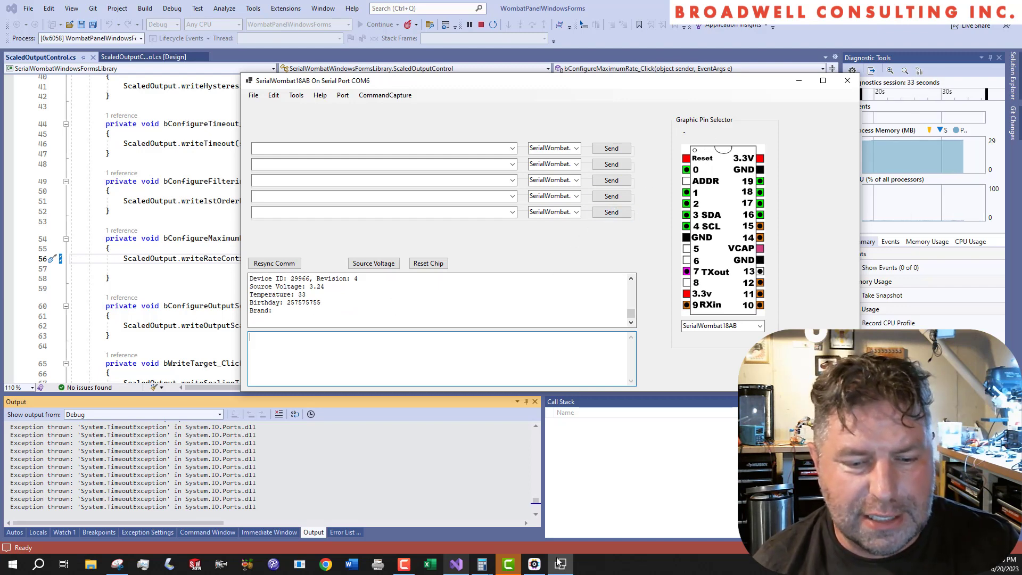
- Switch back to Logic 2 and stop the running capture
left_click(542, 565)
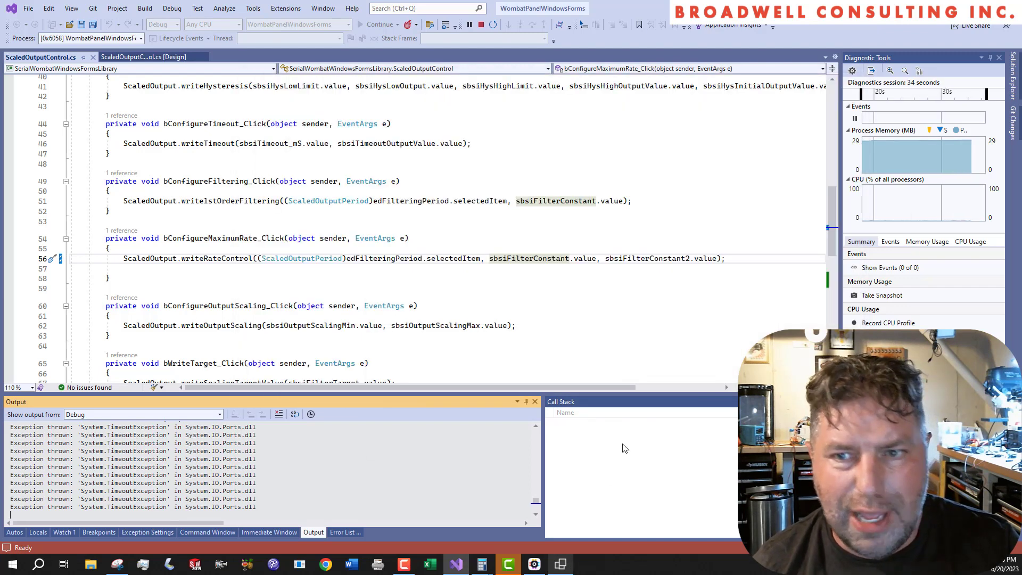
left_click(563, 569)
left_click(535, 564)
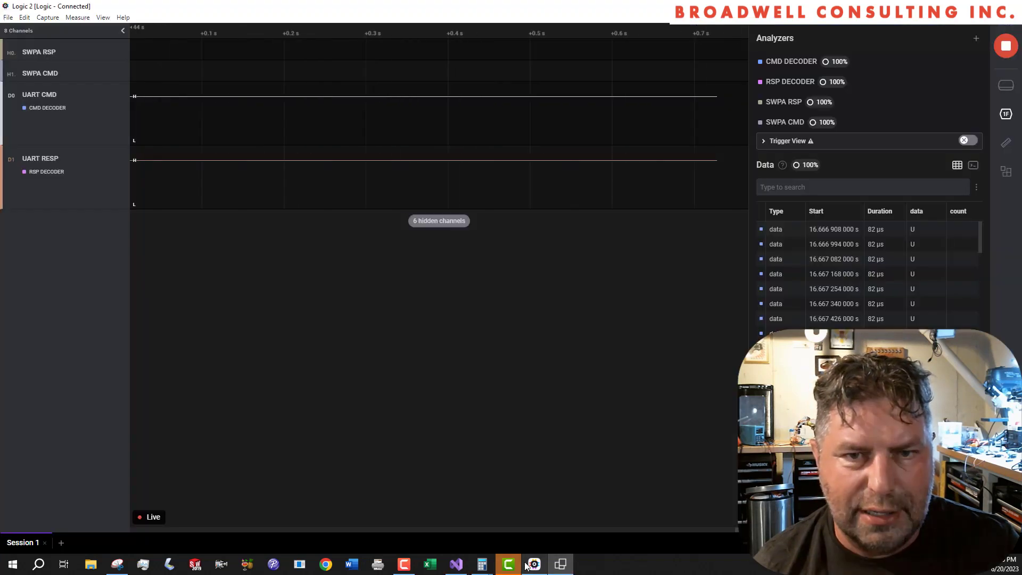
left_click(1005, 47)
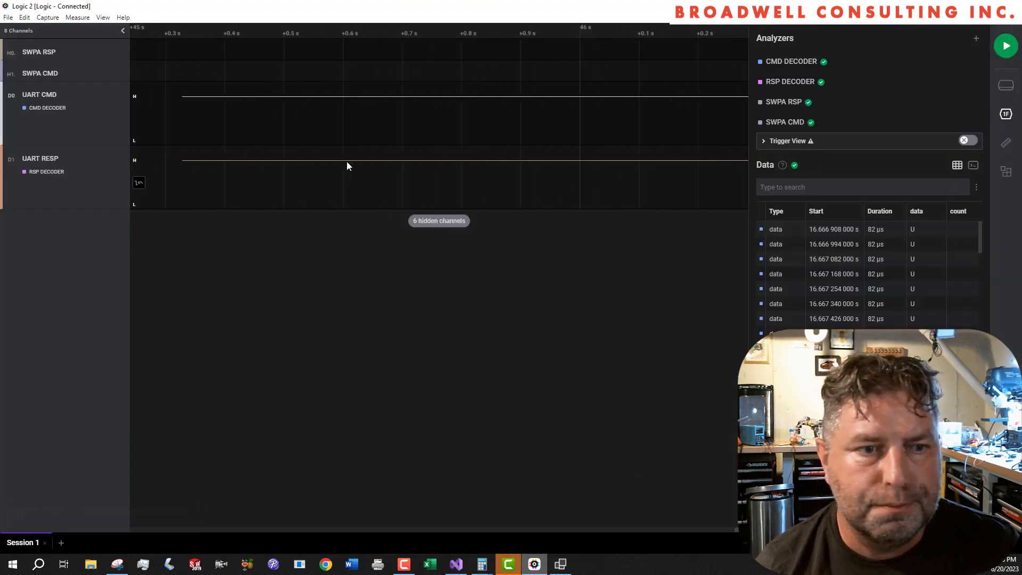
- Examine the first two bursts on the UART CMD channel, including the decoded reset command and its individual bytes
scroll(346, 166, "down", 3)
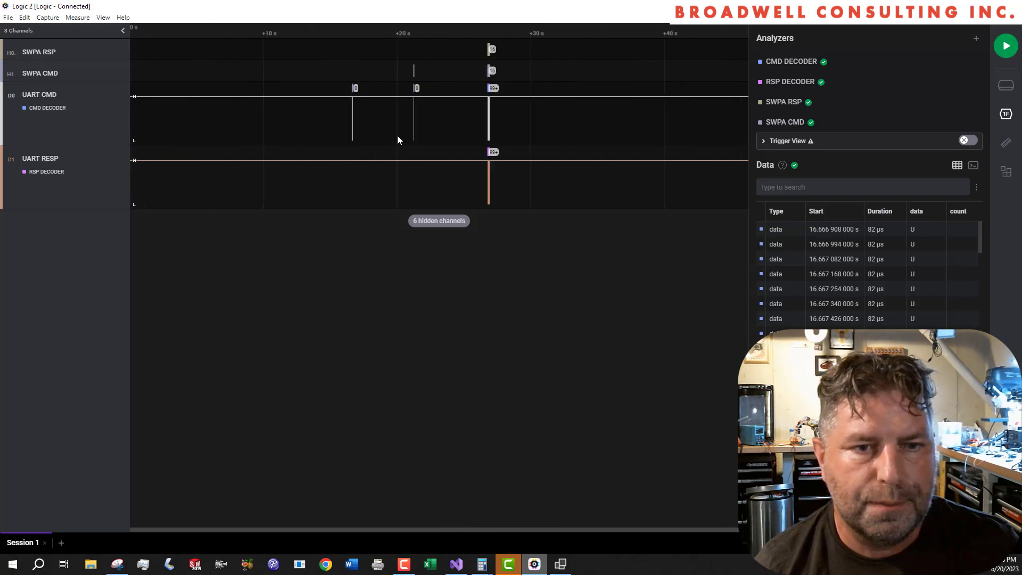
scroll(397, 138, "up", 2)
scroll(319, 130, "up", 2)
scroll(314, 129, "up", 3)
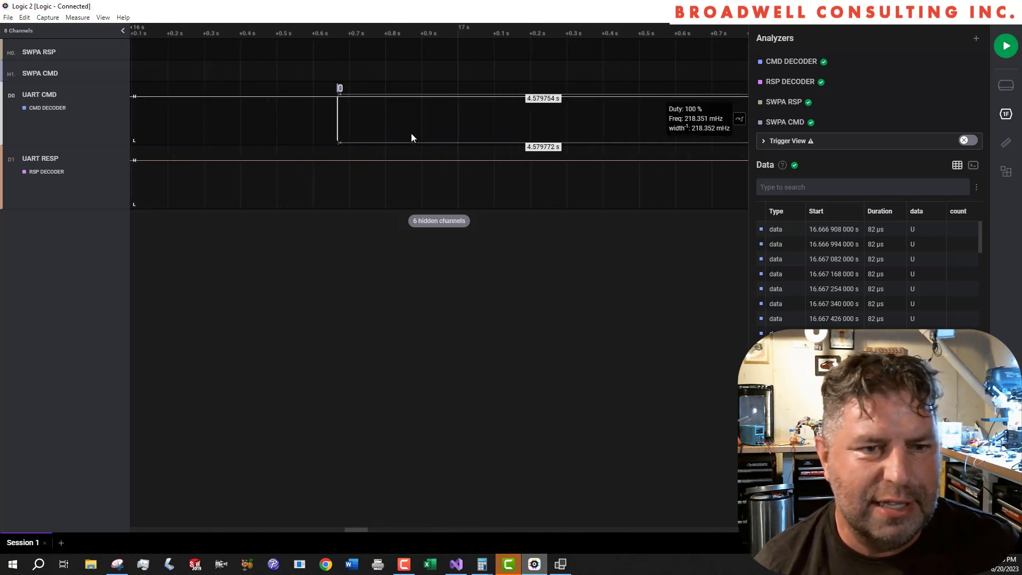
scroll(311, 129, "up", 2)
scroll(225, 120, "down", 10)
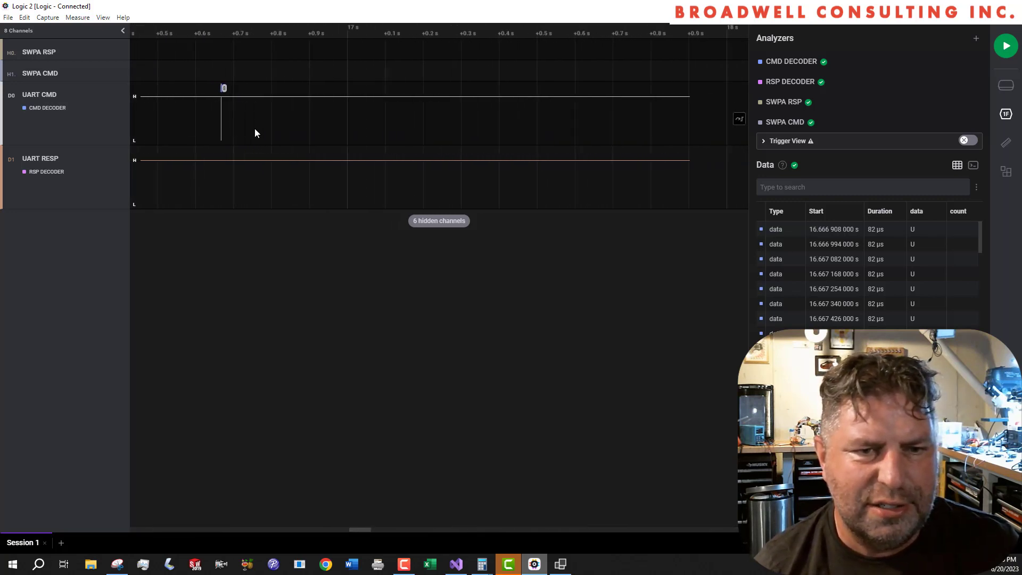
scroll(423, 125, "up", 8)
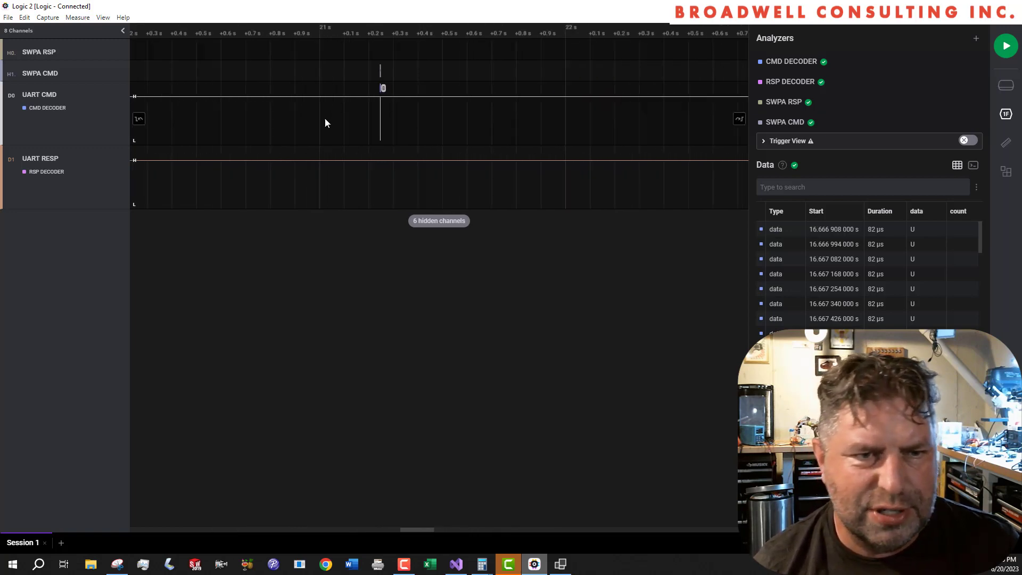
scroll(414, 128, "up", 9)
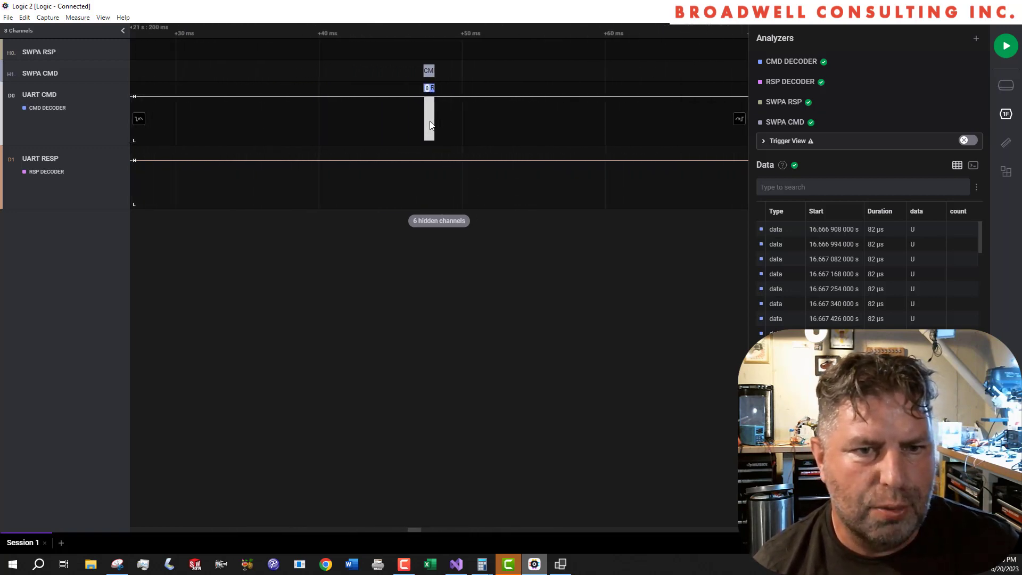
scroll(429, 126, "up", 1)
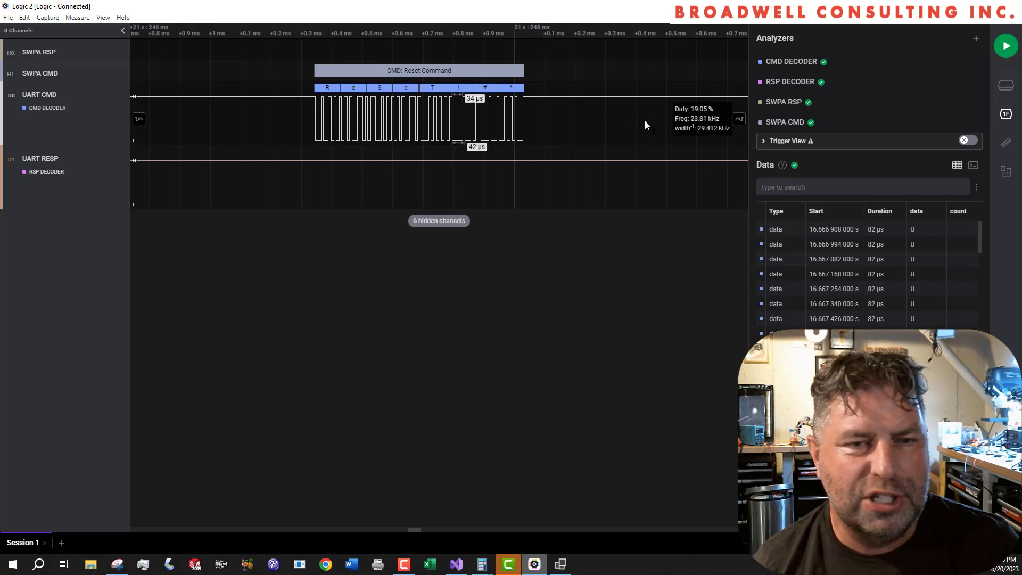
- Move the SWPA RSP row directly above the UART RESP channel
scroll(658, 122, "down", 2)
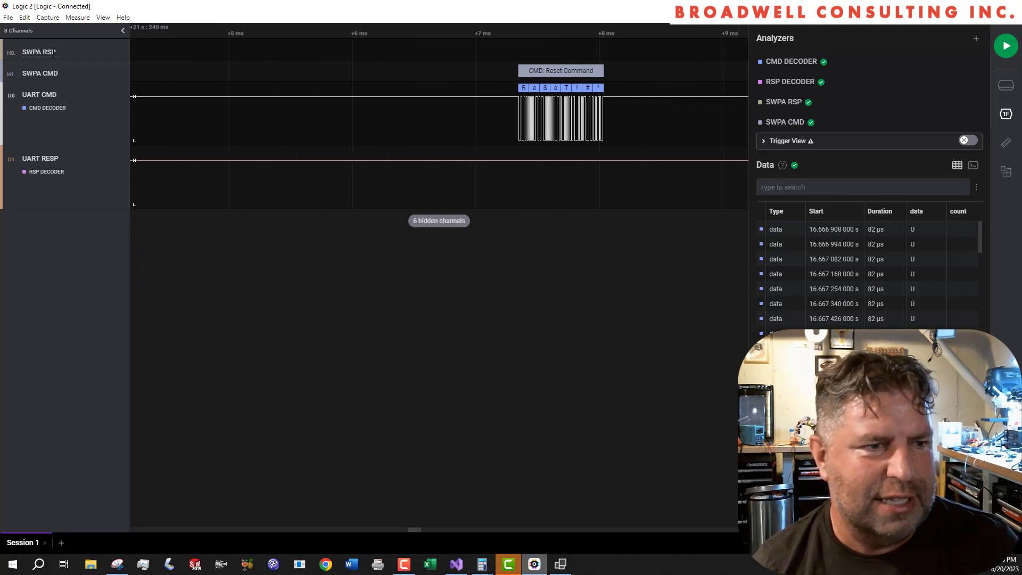
left_click_drag(8, 54, 16, 159)
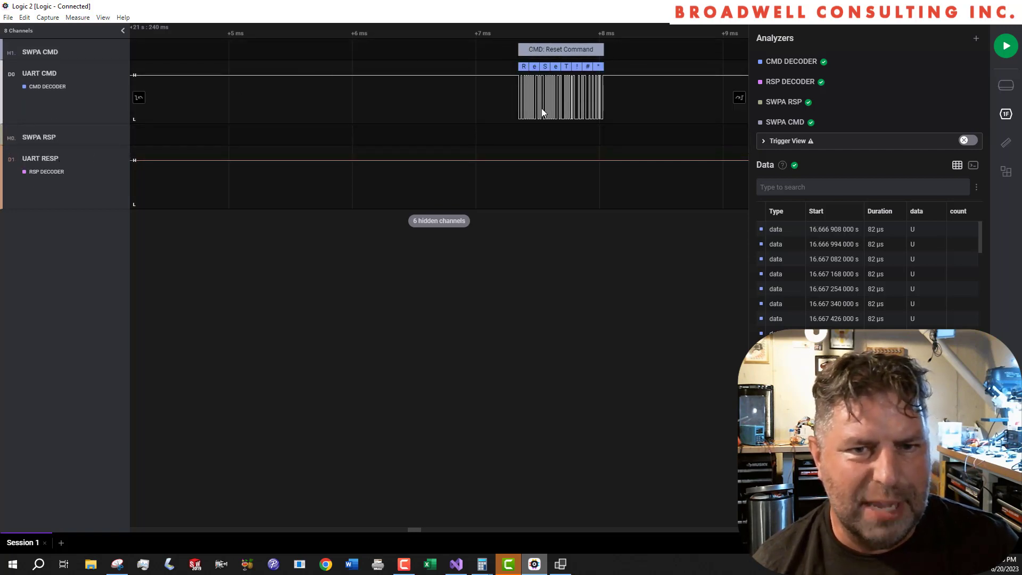
- Examine the decoded version command and its response at the start of the main traffic burst near 26.8 s
scroll(573, 141, "down", 1)
scroll(572, 141, "down", 3)
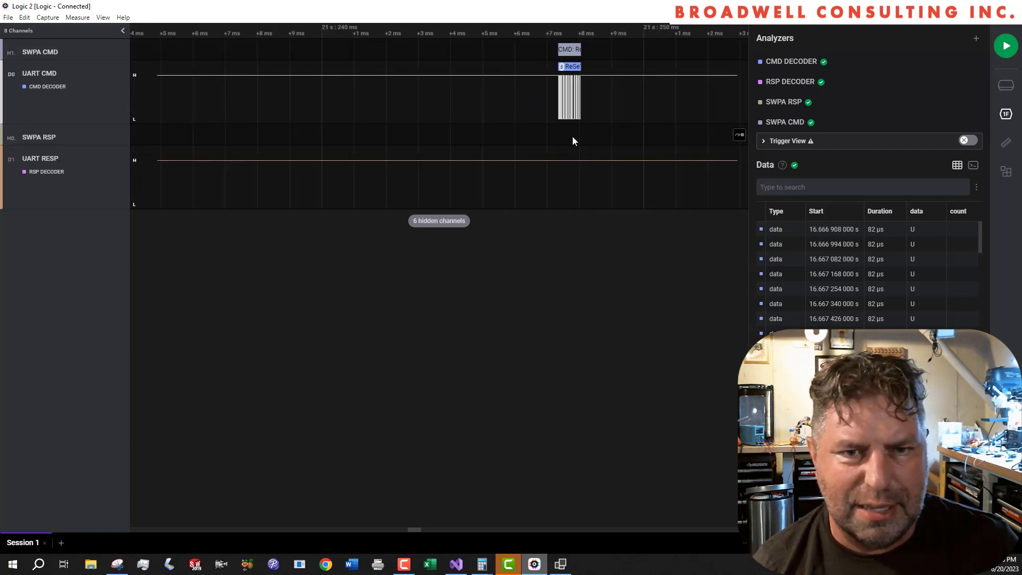
scroll(681, 141, "down", 6)
scroll(681, 138, "down", 10)
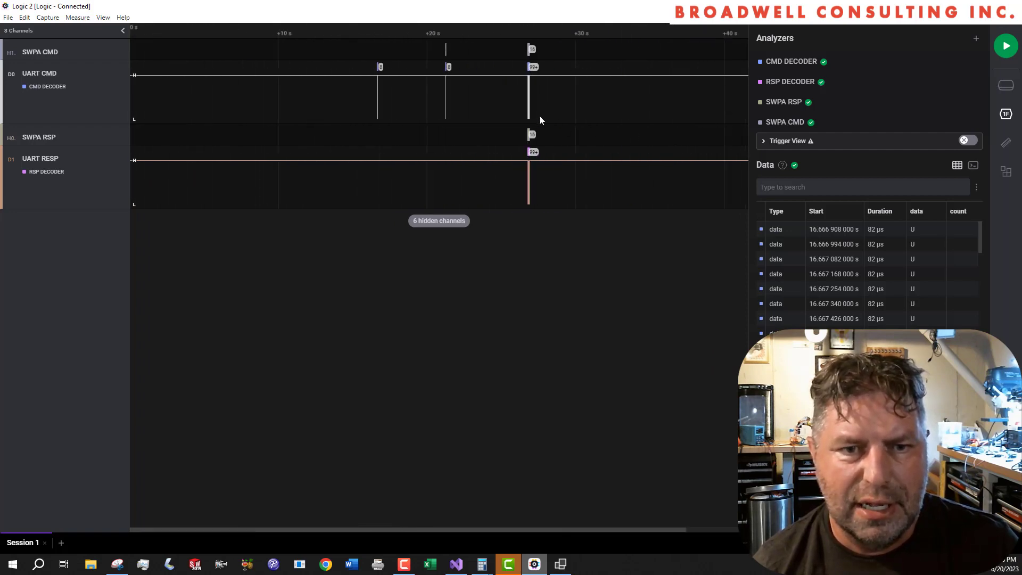
scroll(538, 121, "up", 10)
scroll(439, 135, "up", 10)
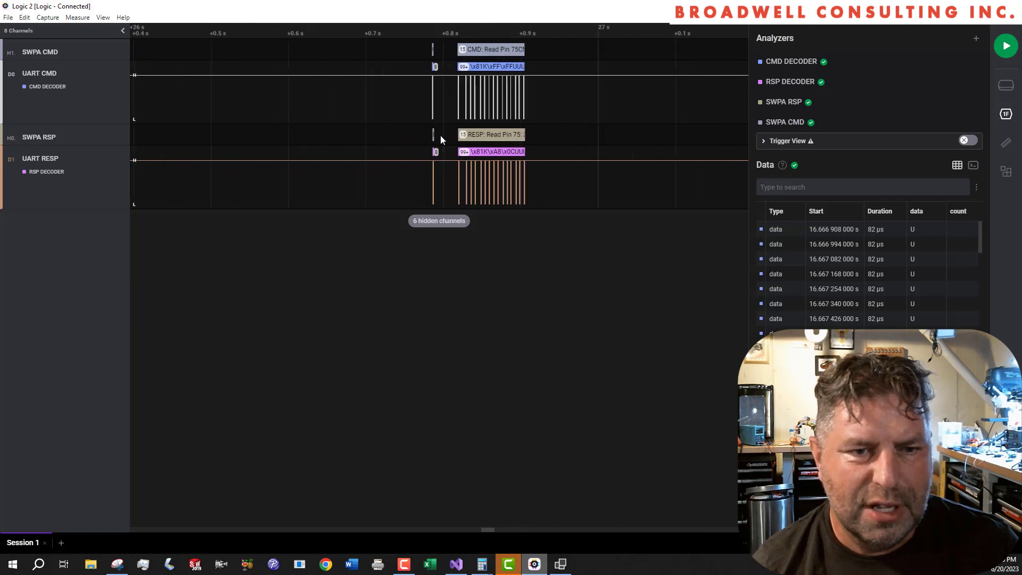
scroll(490, 129, "up", 5)
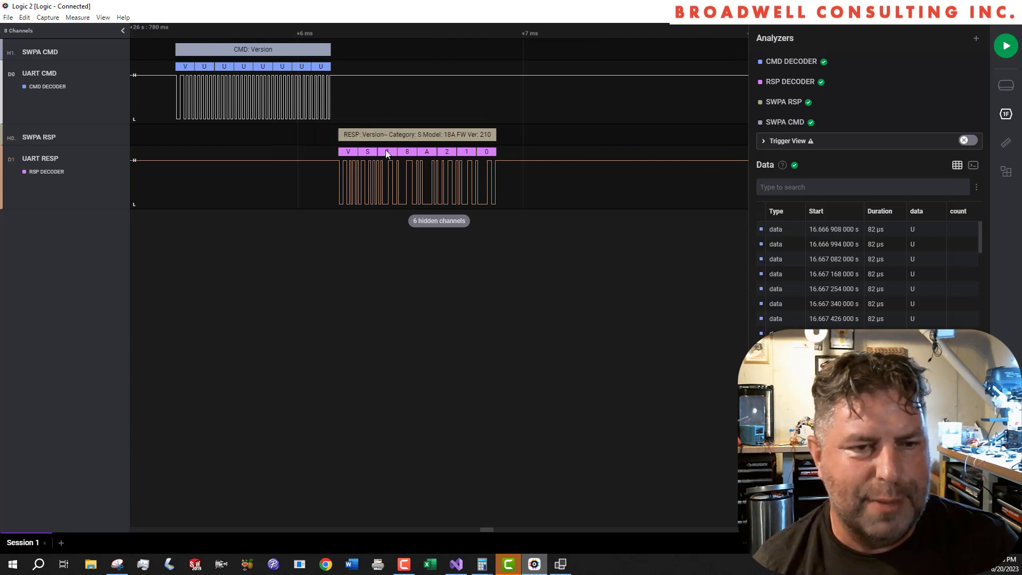
scroll(495, 93, "up", 1)
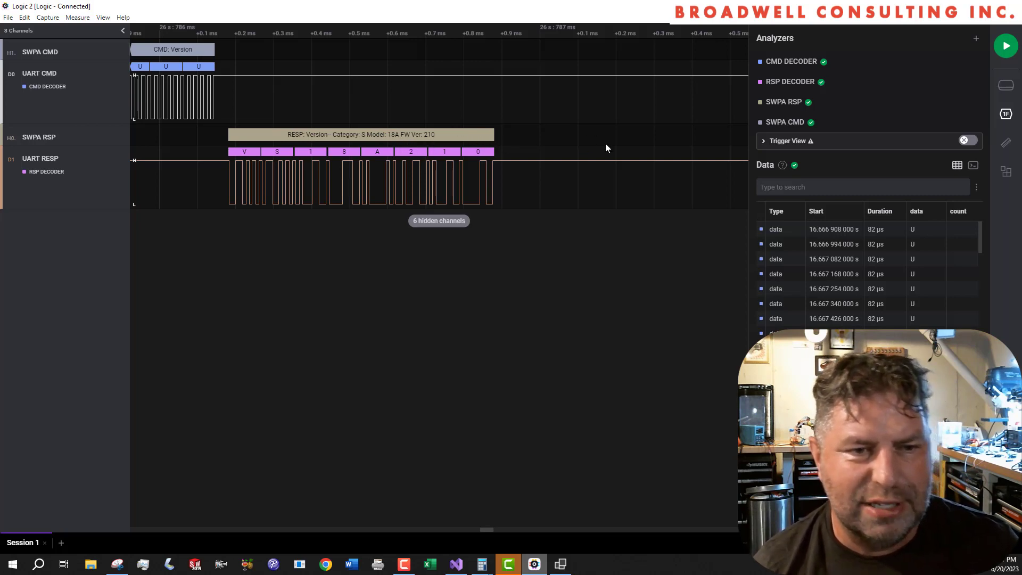
- Examine the decoded Read Pin 75 command and its response packet following the version exchange
scroll(554, 249, "down", 10)
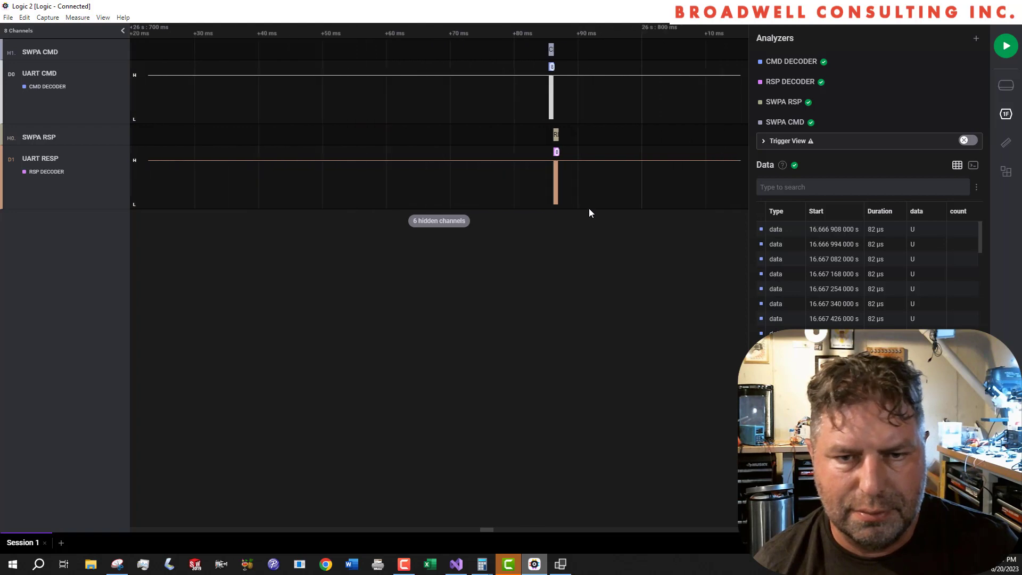
scroll(659, 161, "down", 5)
left_click_drag(658, 161, 449, 154)
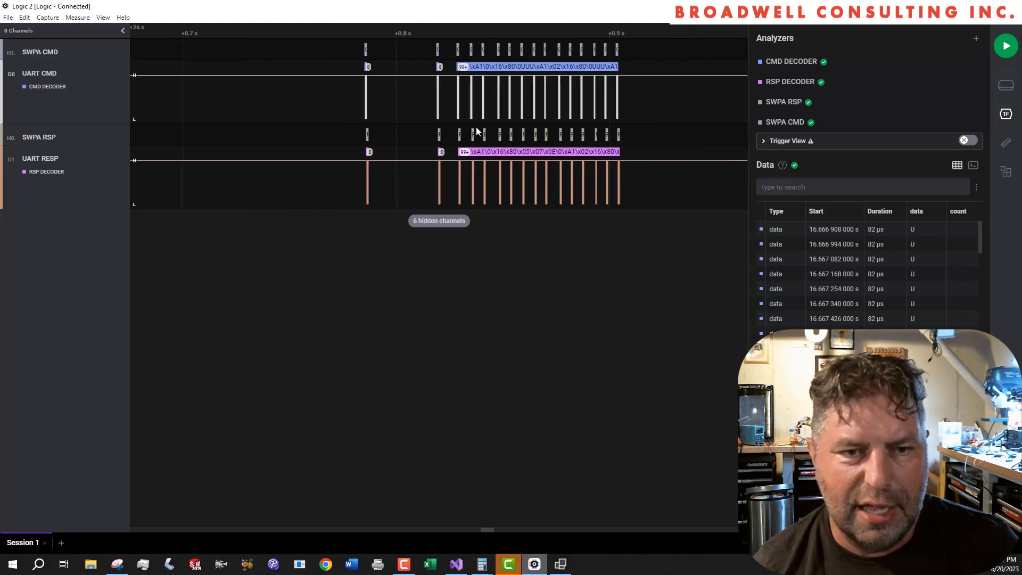
scroll(475, 129, "up", 1)
scroll(405, 156, "up", 4)
scroll(499, 145, "up", 5)
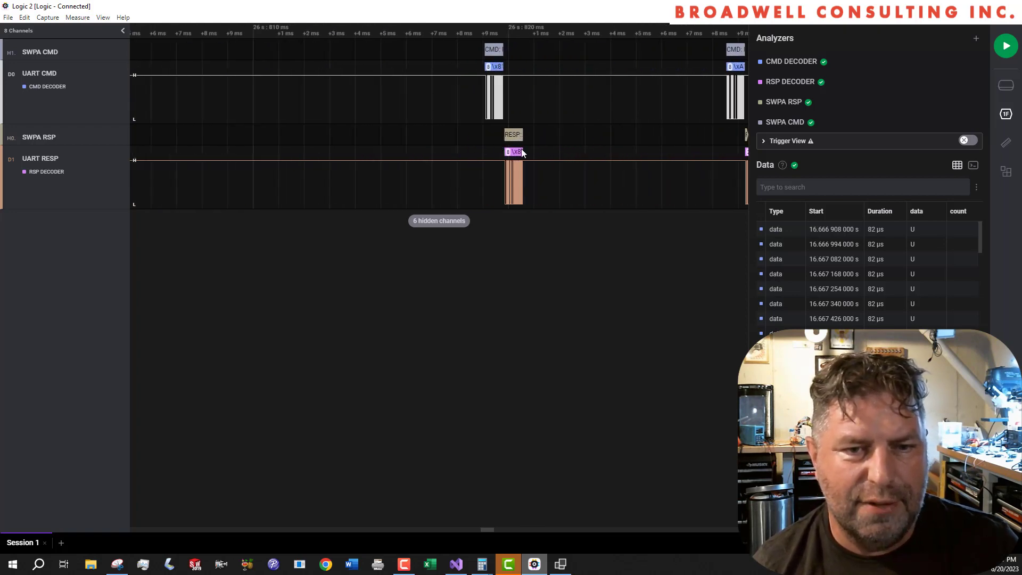
left_click_drag(537, 109, 356, 118)
scroll(383, 104, "up", 1)
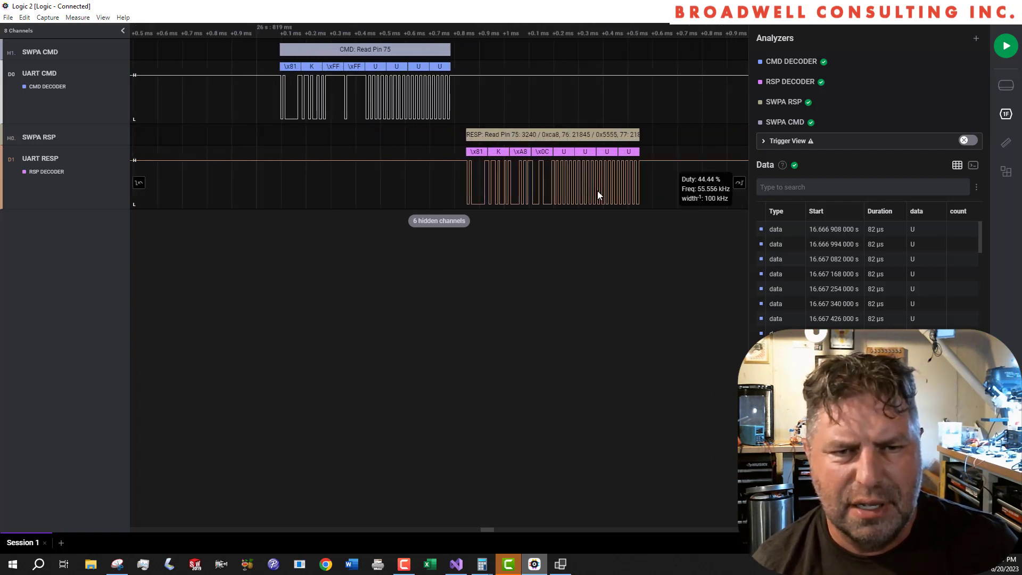
scroll(597, 191, "up", 2)
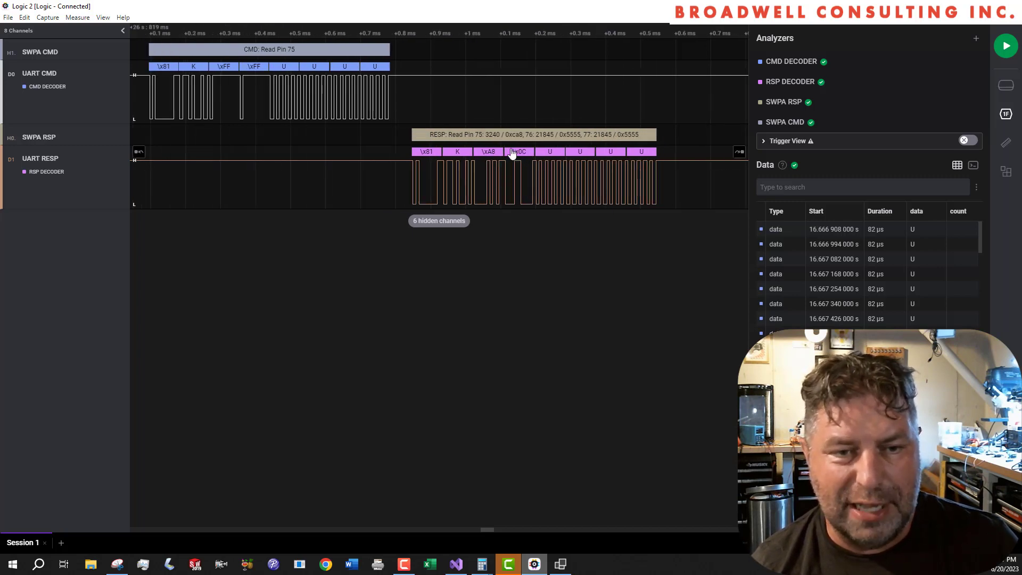
- Examine the decoded Read Flash Address 0x801600 command and its response packet that follow the Read Pin 75 exchange
scroll(538, 137, "down", 5)
left_click_drag(600, 141, 439, 218)
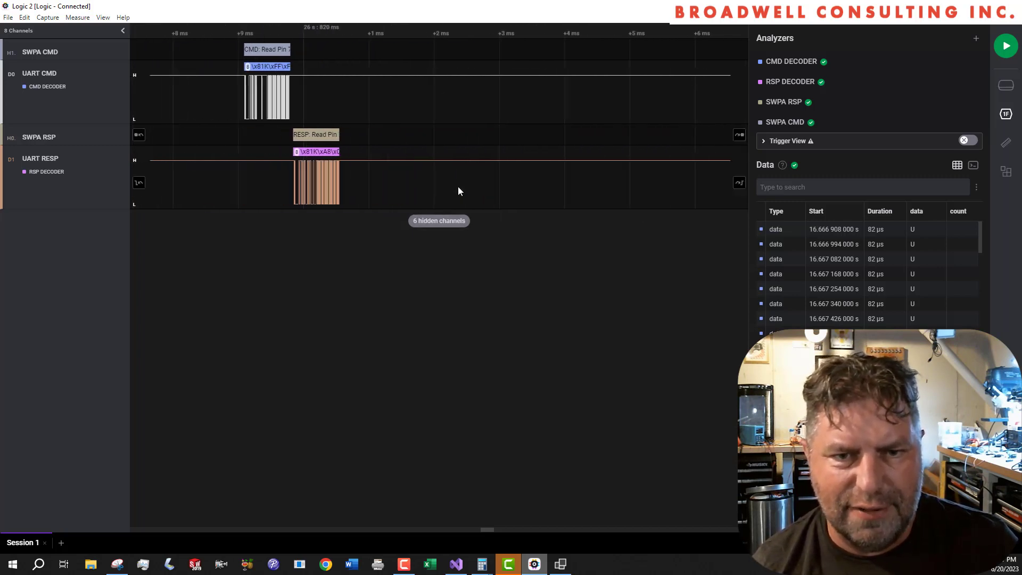
scroll(468, 181, "down", 7)
scroll(533, 102, "up", 3)
scroll(477, 119, "up", 8)
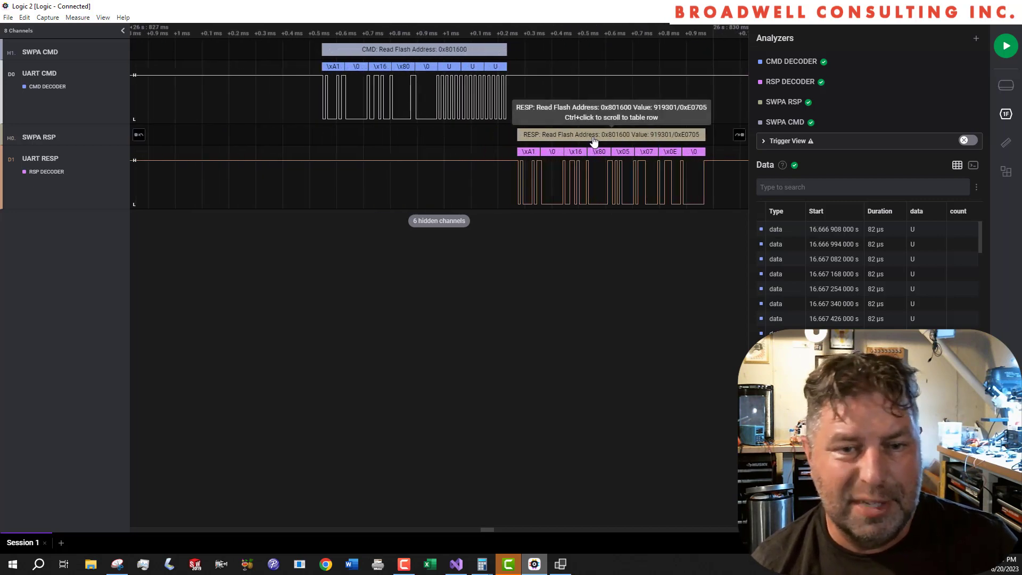
- Examine the subsequent Read Flash Address command and response packets, ending with an overview of the whole traffic burst
scroll(592, 149, "down", 9)
left_click_drag(643, 155, 346, 157)
scroll(498, 141, "up", 3)
scroll(595, 153, "up", 6)
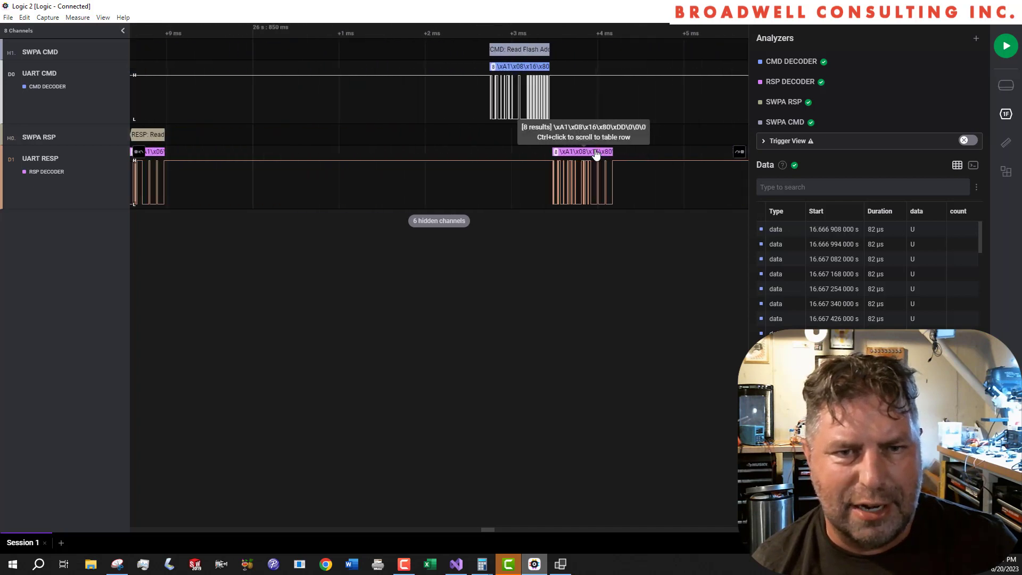
scroll(594, 153, "down", 3)
left_click_drag(594, 152, 317, 147)
scroll(365, 143, "down", 3)
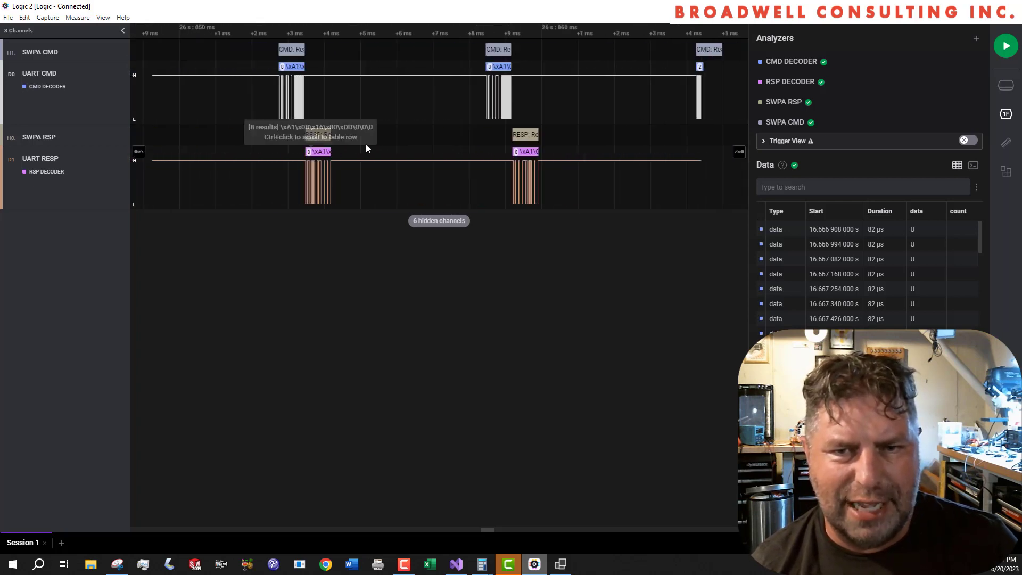
scroll(542, 133, "down", 11)
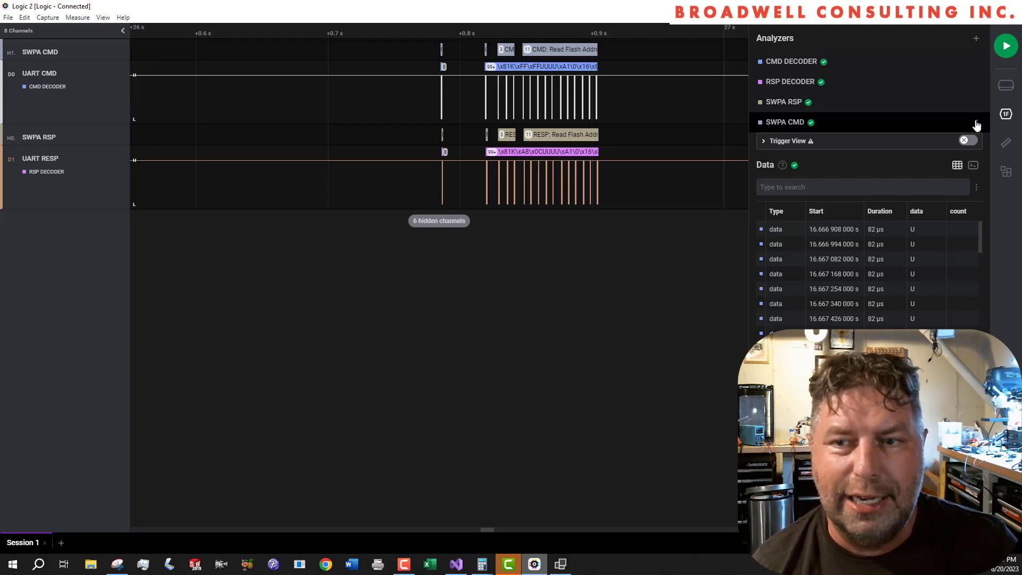
- Review the RSP DECODER's Async Serial settings and close them without saving
left_click(976, 84)
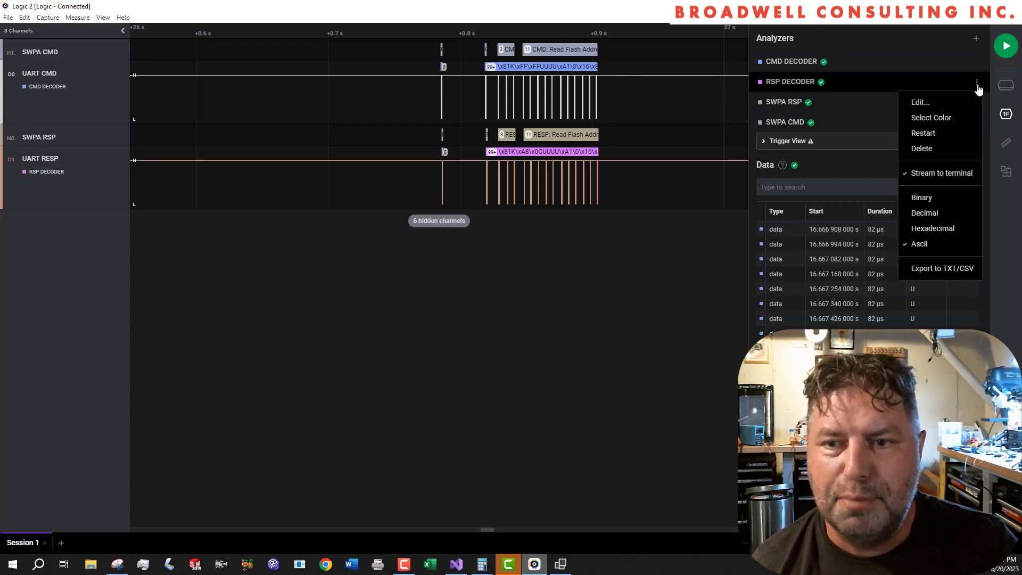
left_click(956, 103)
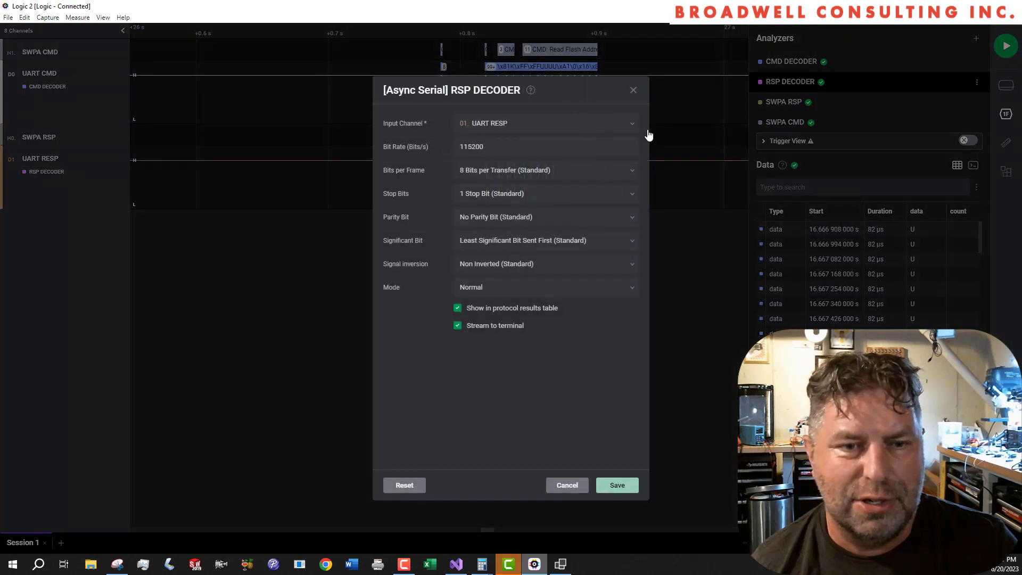
left_click(577, 487)
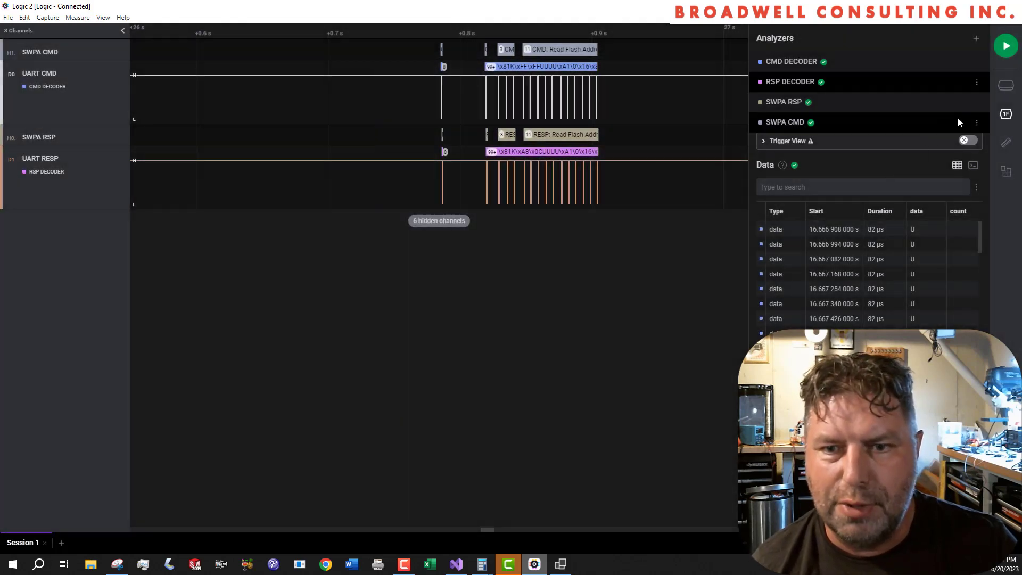
- Review the SWPA RSP analyzer's input analyzer and Serial Wombat interface options, leaving the settings without saving
left_click(976, 102)
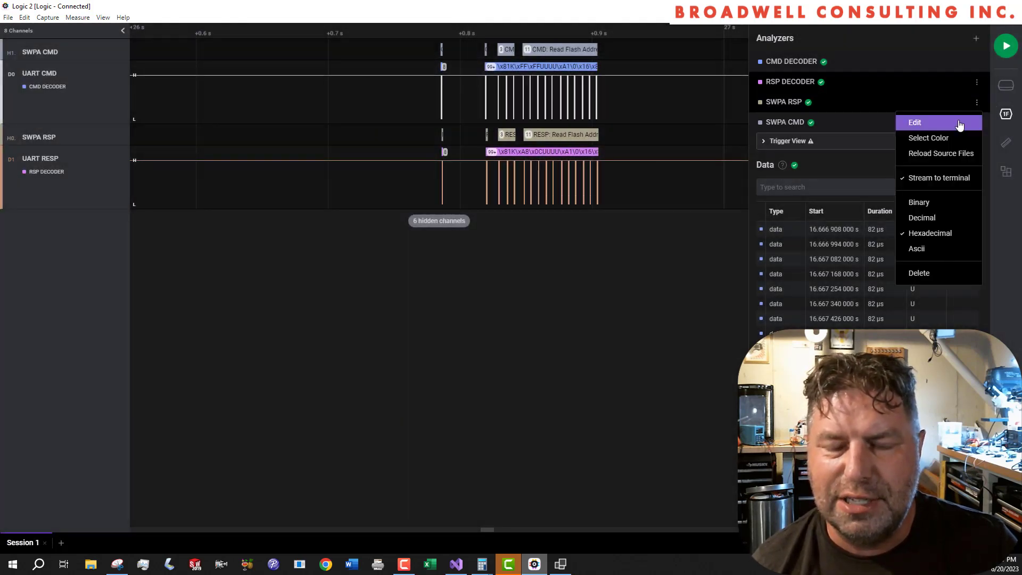
left_click(959, 124)
left_click(631, 124)
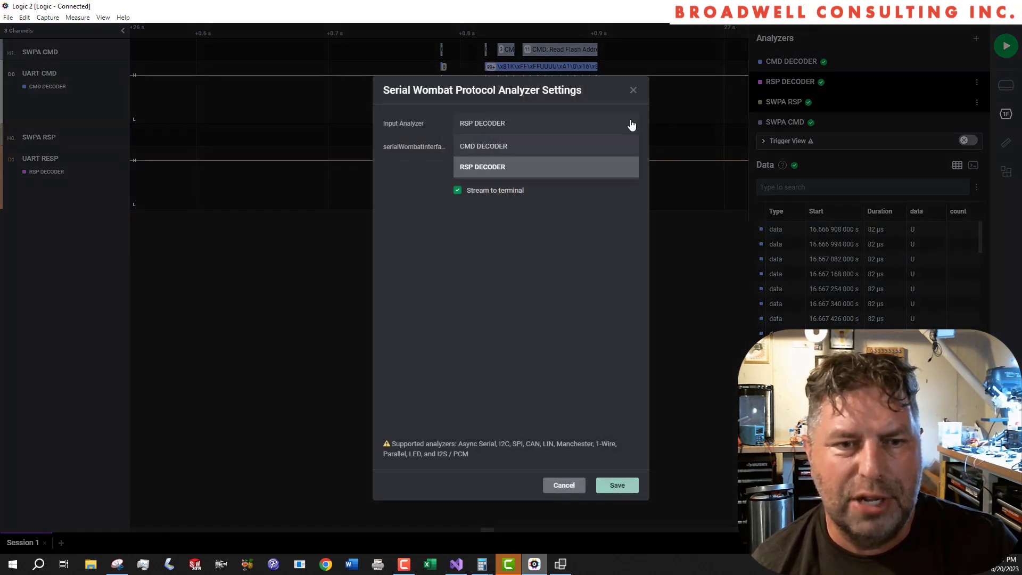
left_click(631, 125)
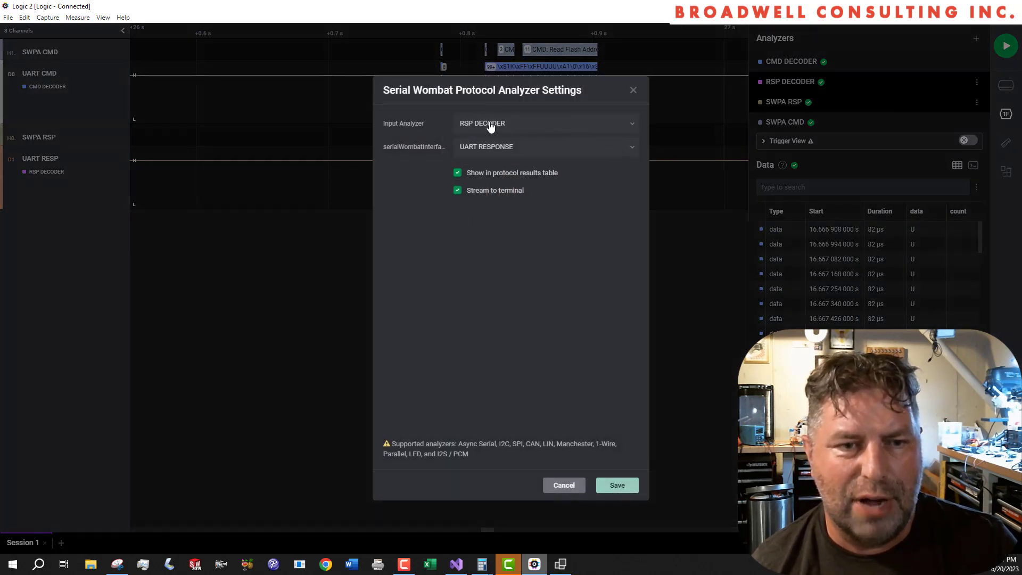
left_click(633, 149)
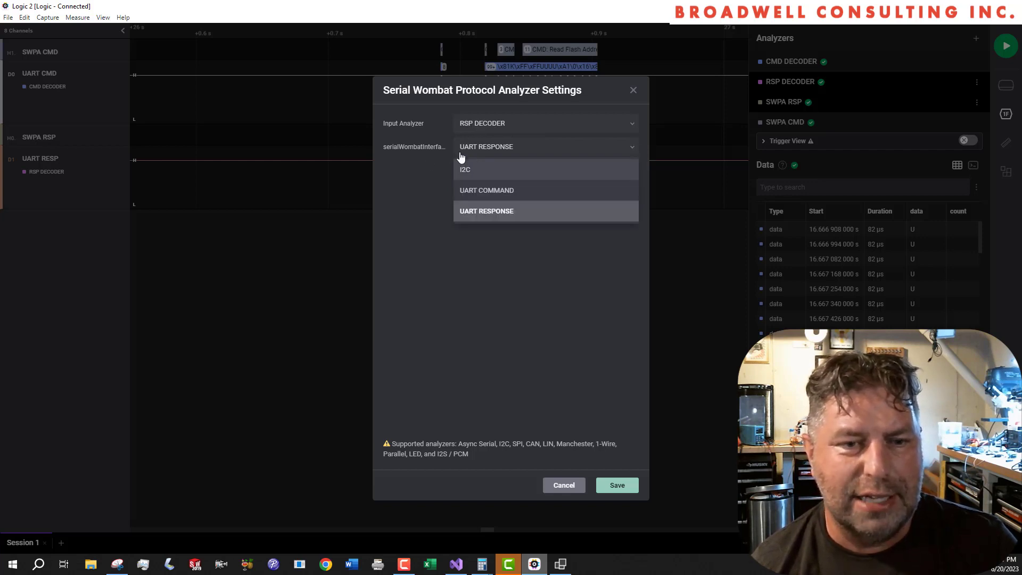
left_click(424, 302)
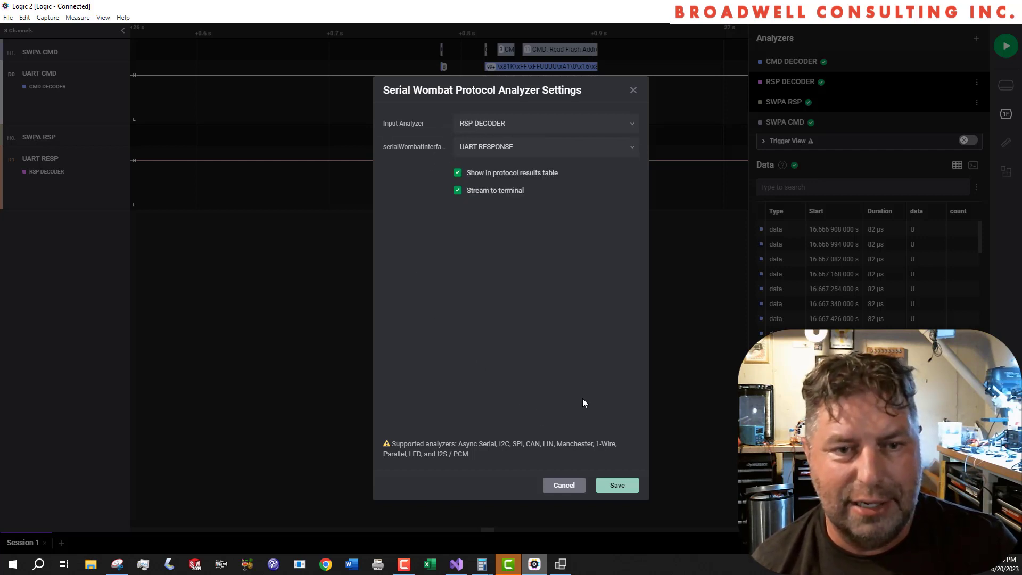
left_click(563, 485)
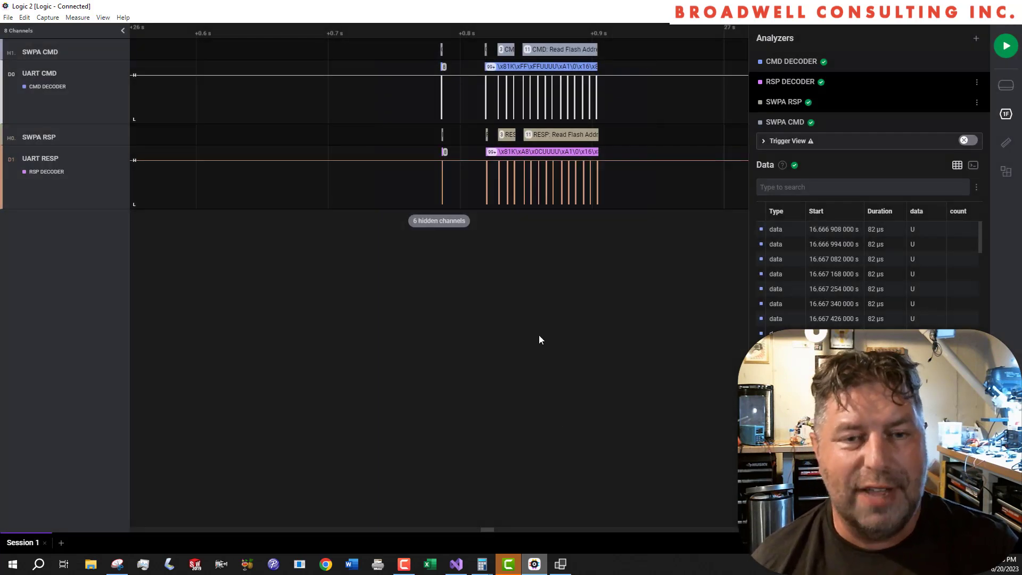